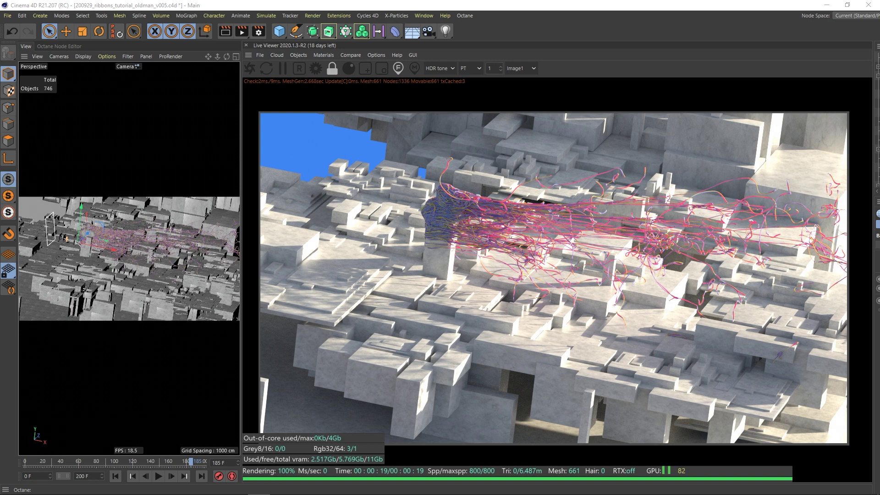
# Step: Inspect the finished scene in the viewport, looking through camera 4 and returning to camera 4.1
pyautogui.click(75, 393)
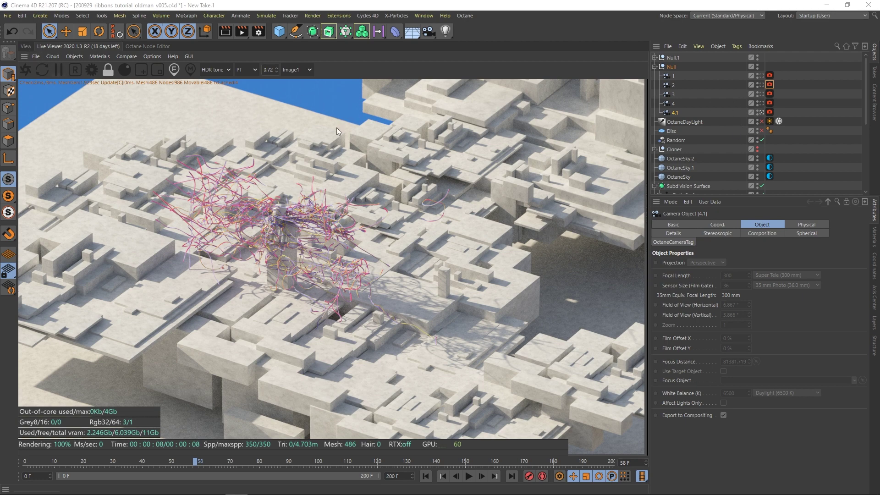
pyautogui.click(28, 49)
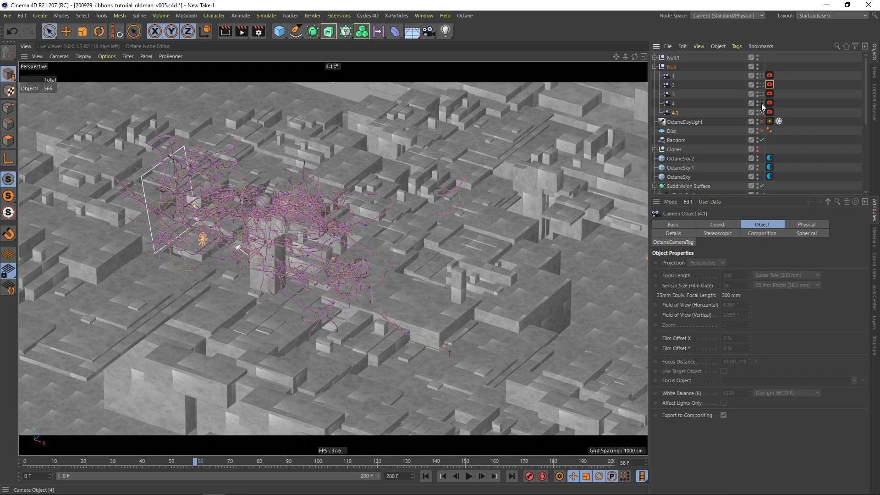
pyautogui.click(761, 103)
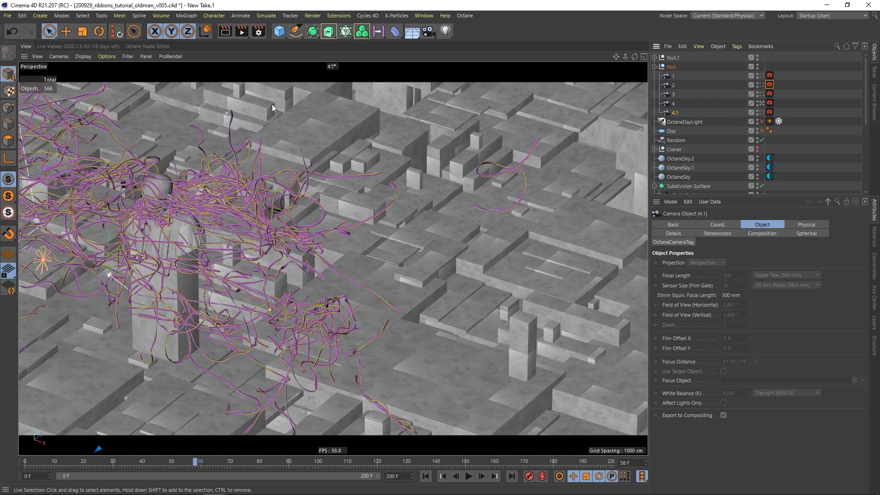
pyautogui.click(762, 113)
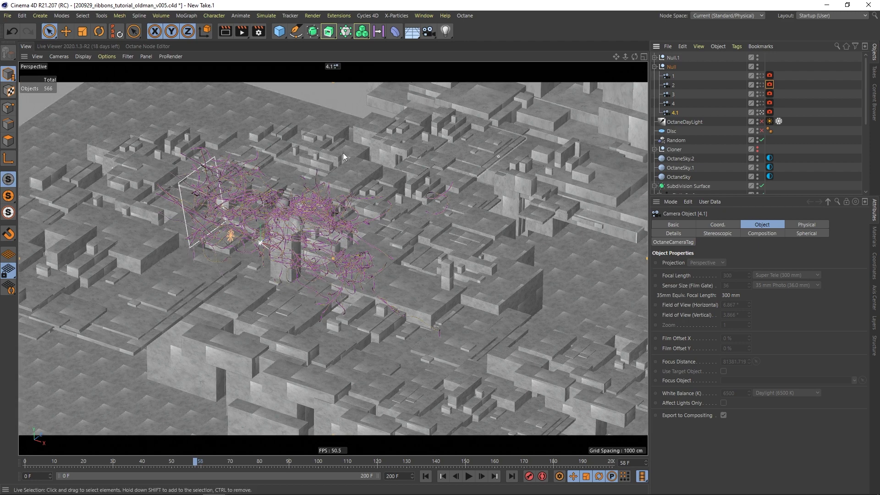
# Step: Try the Medium view clipping in the project settings, check the geometry in the viewport, and restore Huge
pyautogui.hotkey('ctrl', 'd')
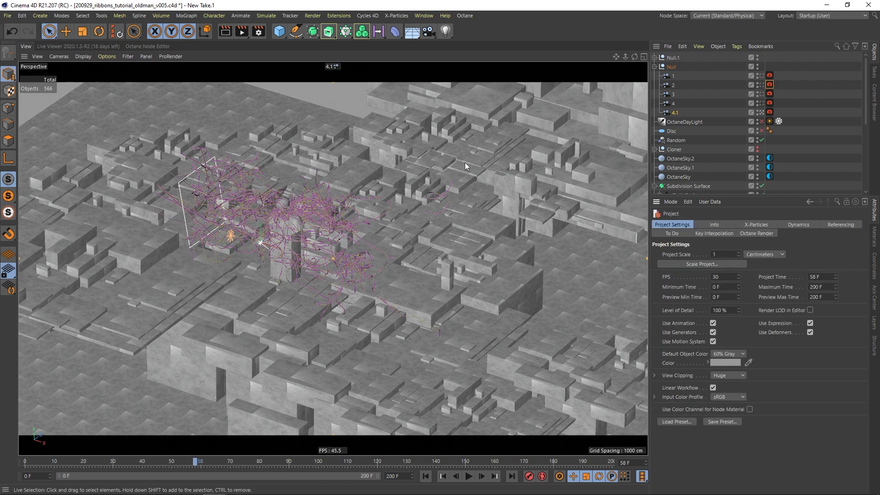
pyautogui.click(729, 376)
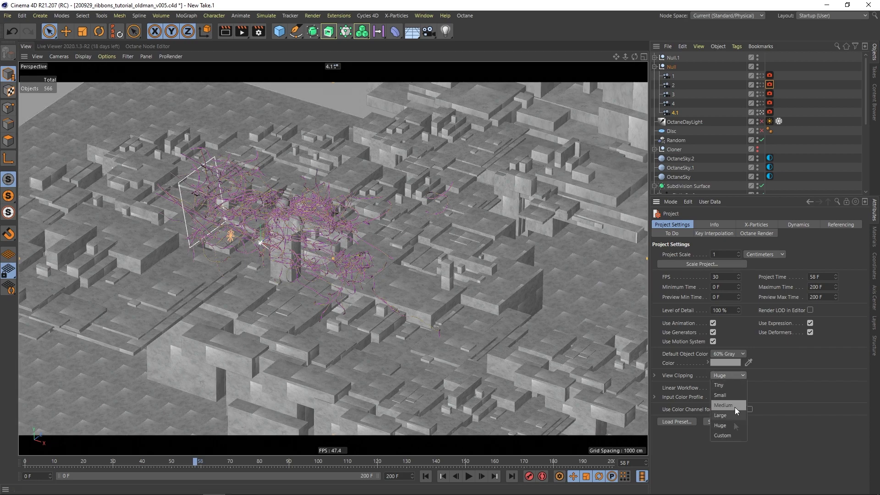
pyautogui.click(723, 405)
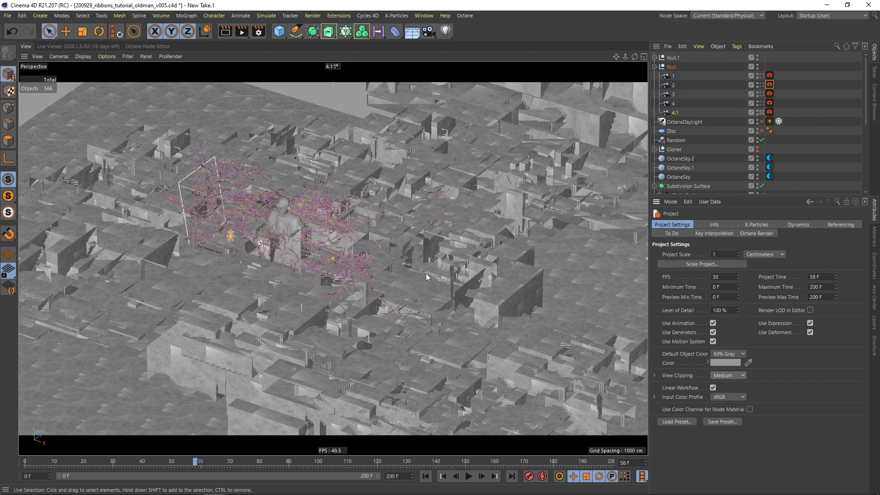
pyautogui.keyDown('alt'); pyautogui.moveTo(427, 277); pyautogui.dragTo(365, 244); pyautogui.keyUp('alt')
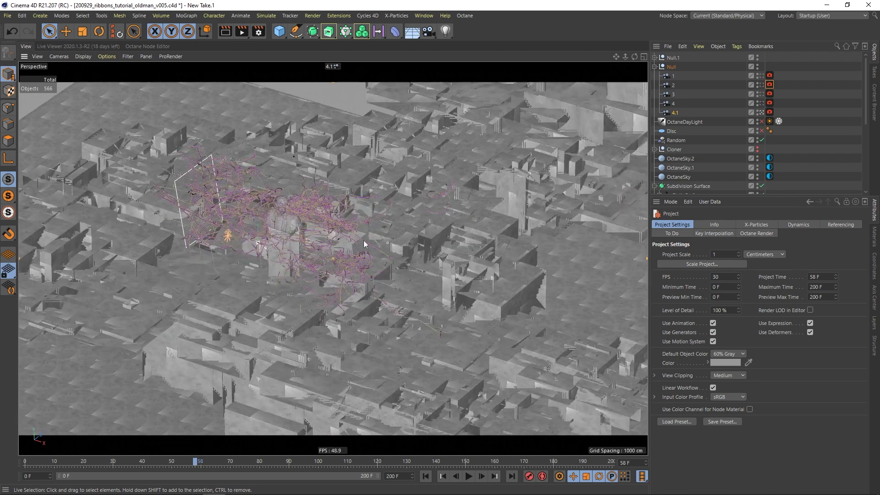
pyautogui.click(729, 376)
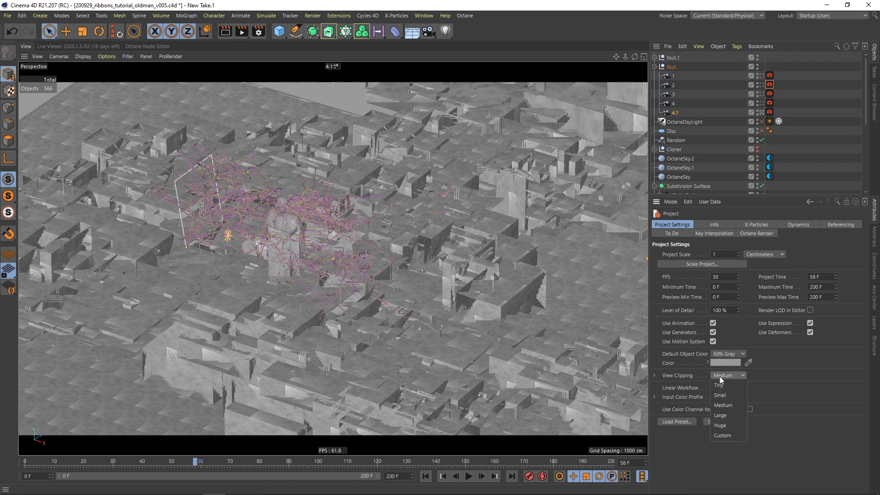
pyautogui.click(723, 425)
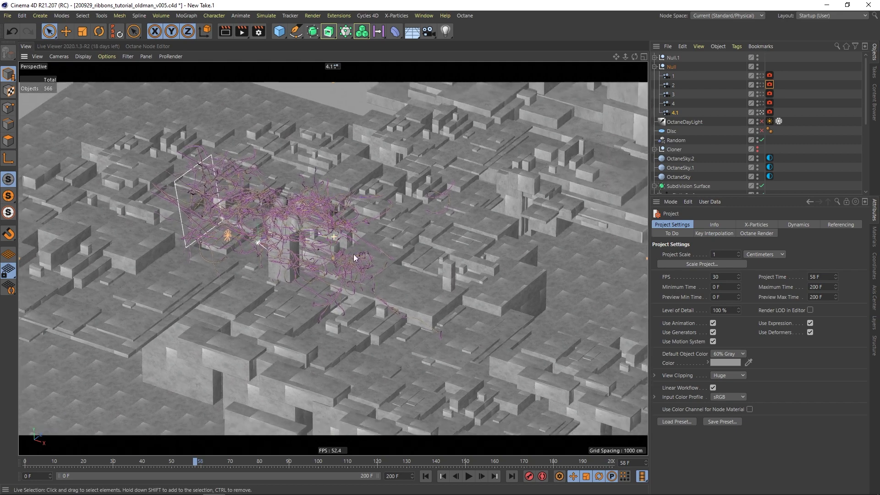
pyautogui.keyDown('alt'); pyautogui.moveTo(354, 254); pyautogui.dragTo(451, 224); pyautogui.keyUp('alt')
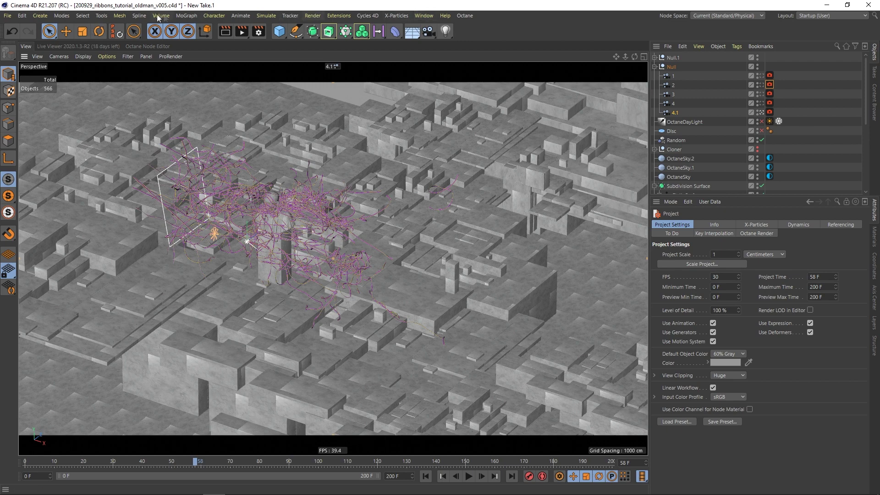
# Step: Switch to the empty Untitled 7 project and add a cube primitive
pyautogui.click(424, 16)
pyautogui.click(453, 275)
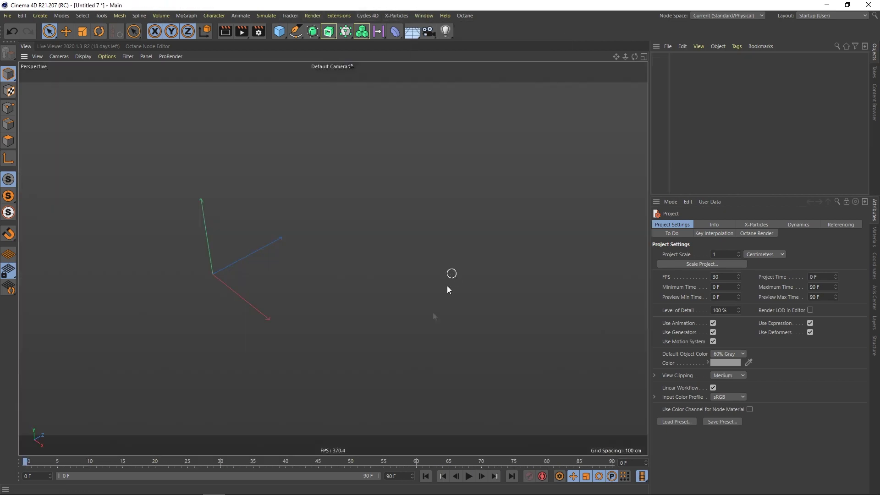
pyautogui.moveTo(279, 31); pyautogui.dragTo(354, 48)
pyautogui.keyDown('alt'); pyautogui.moveTo(383, 207); pyautogui.dragTo(374, 199); pyautogui.keyUp('alt')
pyautogui.keyDown('alt'); pyautogui.moveTo(548, 140); pyautogui.dragTo(417, 231, button='middle'); pyautogui.keyUp('alt')
pyautogui.keyDown('alt'); pyautogui.moveTo(416, 232); pyautogui.dragTo(438, 199, button='right'); pyautogui.keyUp('alt')
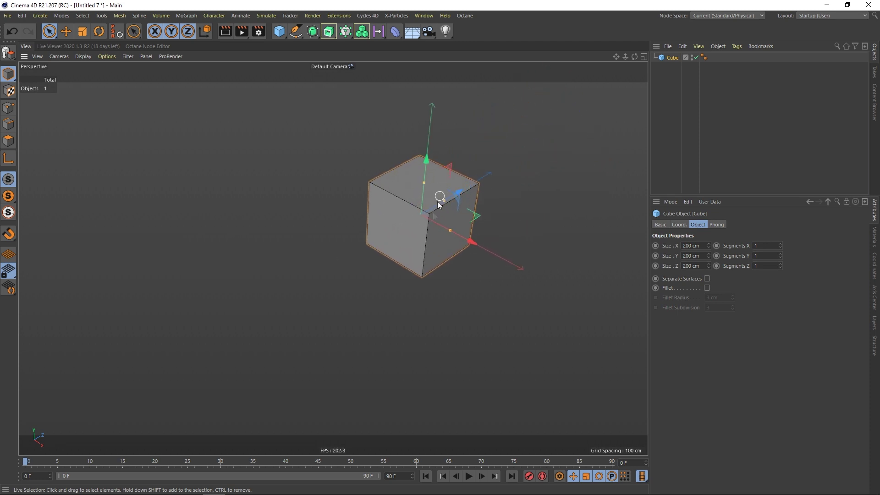
# Step: Reshape the cube to about 391 × 124 × 200 cm and enable a fillet with a 1 cm radius
pyautogui.keyDown('alt'); pyautogui.moveTo(433, 229); pyautogui.dragTo(418, 208); pyautogui.keyUp('alt')
pyautogui.click(708, 289)
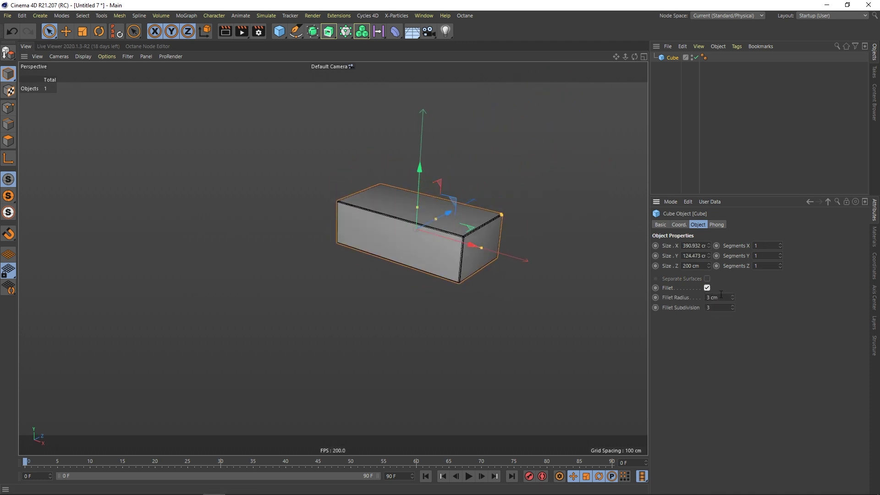
pyautogui.moveTo(720, 298); pyautogui.dragTo(695, 298)
pyautogui.write('1')
pyautogui.press('Return')
pyautogui.keyDown('alt'); pyautogui.moveTo(427, 242); pyautogui.dragTo(414, 255); pyautogui.keyUp('alt')
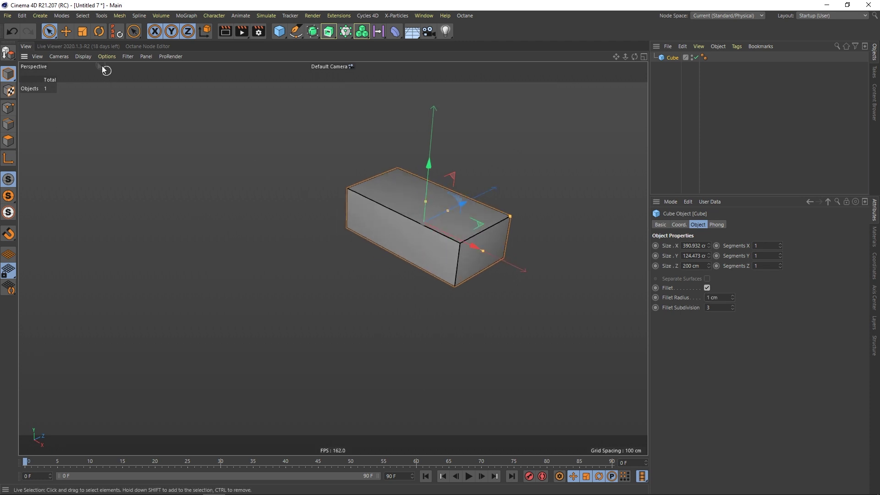
# Step: Switch the viewport display to plain shading without edge lines on the block
pyautogui.click(83, 56)
pyautogui.click(95, 74)
pyautogui.keyDown('alt'); pyautogui.moveTo(353, 197); pyautogui.dragTo(419, 237); pyautogui.keyUp('alt')
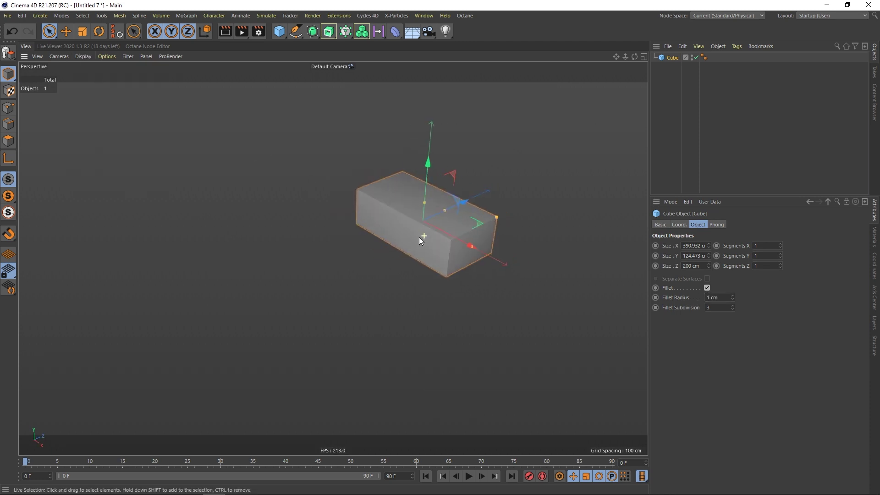
pyautogui.keyDown('alt'); pyautogui.moveTo(430, 238); pyautogui.dragTo(407, 240, button='right'); pyautogui.keyUp('alt')
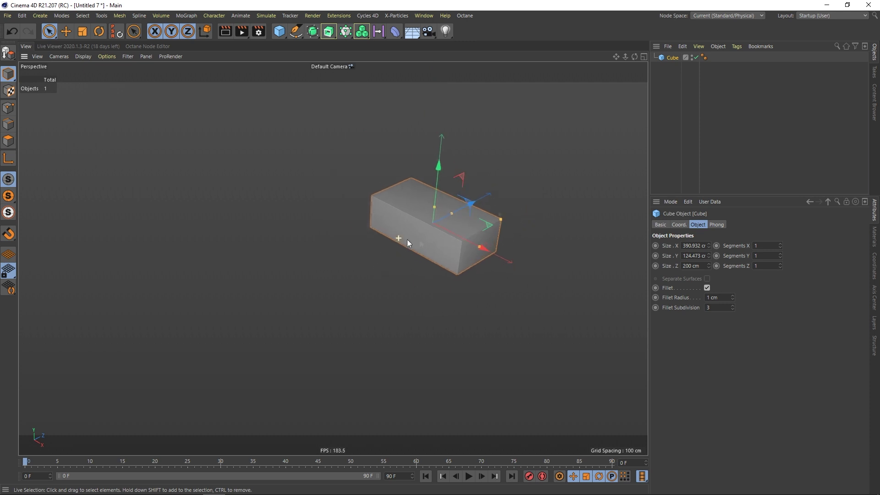
# Step: Duplicate the block twice, placing one copy beside the original as a long beam about 694 × 124 × 113 cm
pyautogui.keyDown('ctrl'); pyautogui.moveTo(673, 61); pyautogui.dragTo(673, 63); pyautogui.keyUp('ctrl')
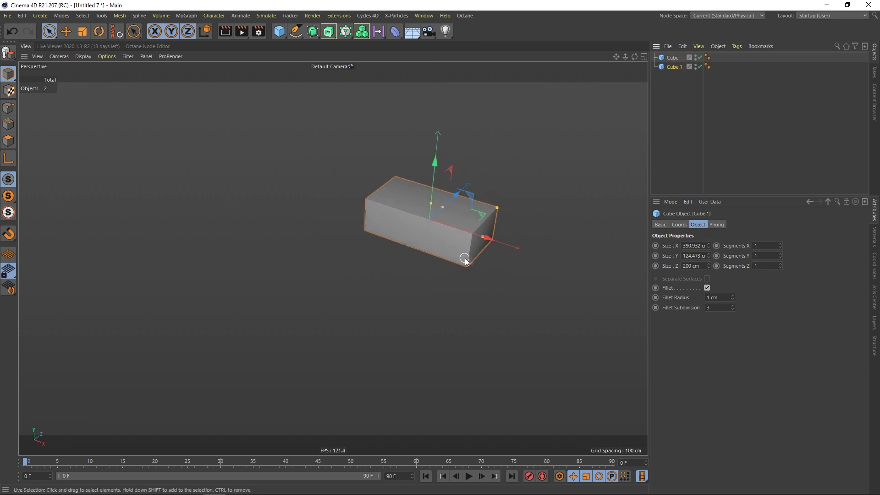
pyautogui.keyDown('ctrl'); pyautogui.moveTo(480, 214); pyautogui.dragTo(483, 256); pyautogui.keyUp('ctrl')
pyautogui.moveTo(401, 212)
pyautogui.mouseDown()
pyautogui.moveTo(395, 217)
pyautogui.moveTo(408, 210)
pyautogui.mouseUp()
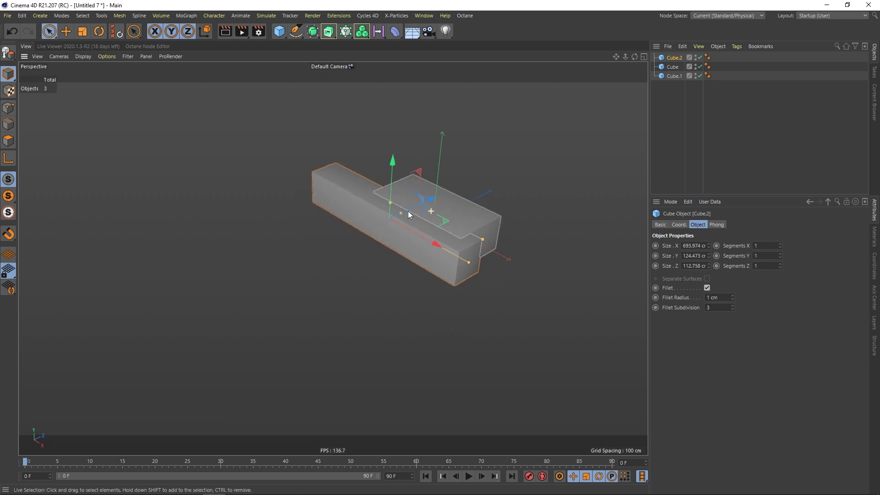
# Step: Duplicate the beam into three more adjoining blocks with varied proportions, the last a thin slab about 465 × 13 × 410 cm
pyautogui.keyDown('ctrl'); pyautogui.moveTo(675, 59); pyautogui.dragTo(675, 60); pyautogui.keyUp('ctrl')
pyautogui.moveTo(416, 209); pyautogui.dragTo(386, 224)
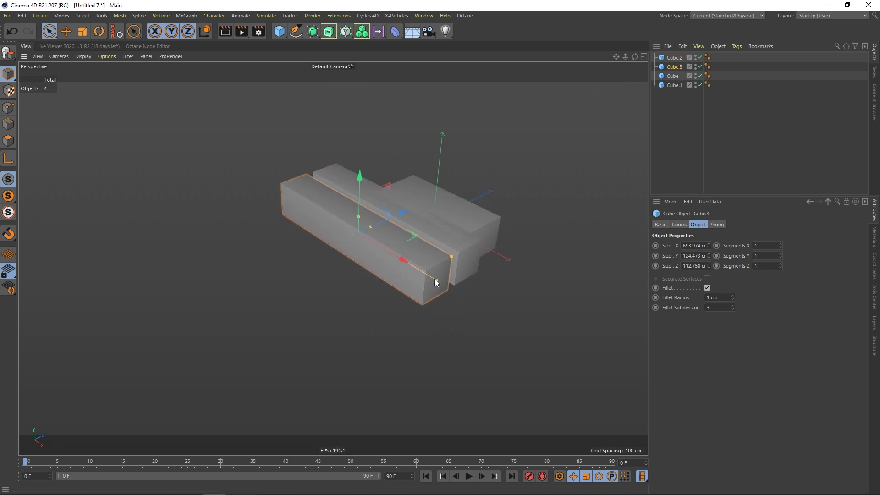
pyautogui.moveTo(436, 280); pyautogui.dragTo(407, 262)
pyautogui.moveTo(359, 217); pyautogui.dragTo(298, 260)
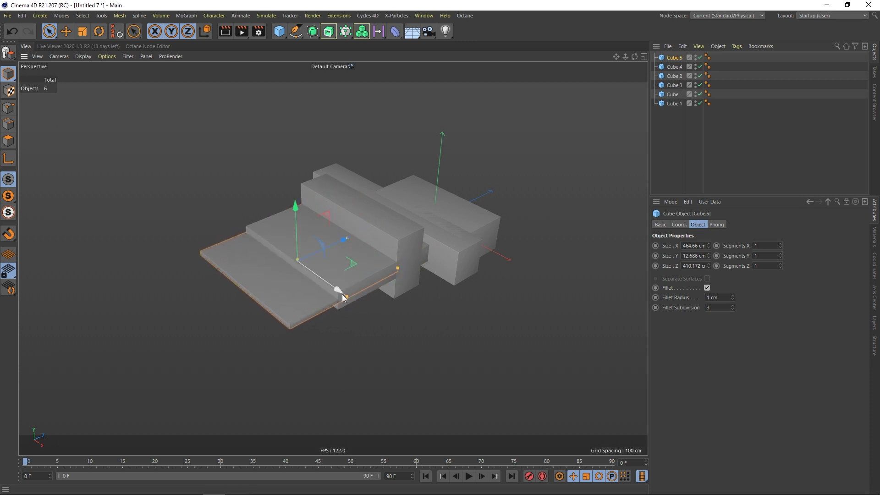
# Step: Extend the row with three more differently proportioned block copies, including a small separate block at the far end
pyautogui.moveTo(343, 298); pyautogui.dragTo(305, 259)
pyautogui.moveTo(310, 345); pyautogui.dragTo(302, 260)
pyautogui.keyDown('alt'); pyautogui.moveTo(306, 261); pyautogui.dragTo(302, 275); pyautogui.keyUp('alt')
pyautogui.moveTo(265, 302); pyautogui.dragTo(251, 299)
pyautogui.keyDown('alt'); pyautogui.moveTo(260, 266); pyautogui.dragTo(240, 265); pyautogui.keyUp('alt')
pyautogui.click(271, 246)
pyautogui.keyDown('alt'); pyautogui.moveTo(228, 266); pyautogui.dragTo(277, 253, button='middle'); pyautogui.keyUp('alt')
pyautogui.moveTo(278, 251); pyautogui.dragTo(200, 253)
pyautogui.click(604, 163)
# Step: Place all nine cubes under a new MoGraph Cloner and disable the Cloner
pyautogui.keyDown('alt'); pyautogui.moveTo(297, 196); pyautogui.dragTo(268, 224); pyautogui.keyUp('alt')
pyautogui.keyDown('alt'); pyautogui.moveTo(354, 201); pyautogui.dragTo(298, 229, button='middle'); pyautogui.keyUp('alt')
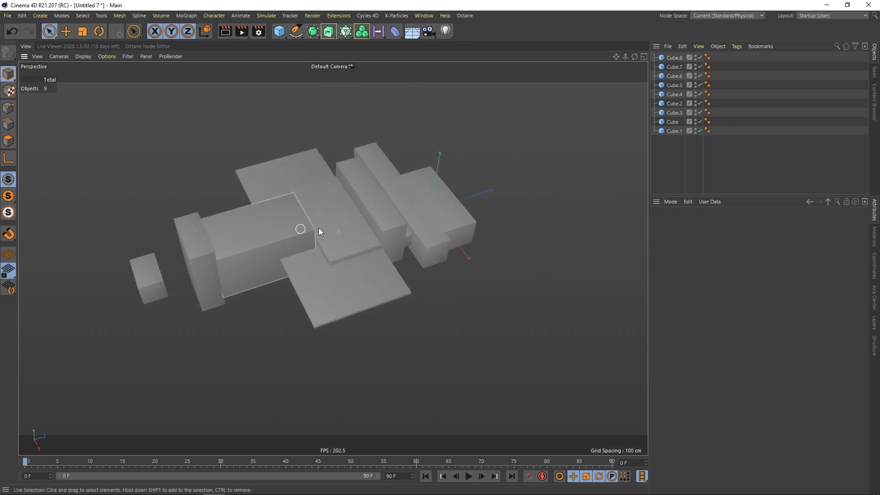
pyautogui.keyDown('alt'); pyautogui.moveTo(320, 231); pyautogui.dragTo(463, 190); pyautogui.keyUp('alt')
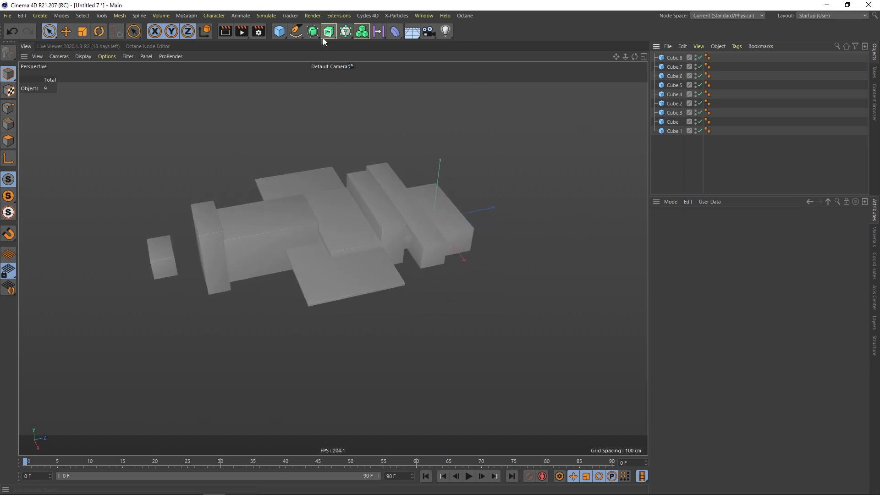
pyautogui.click(182, 17)
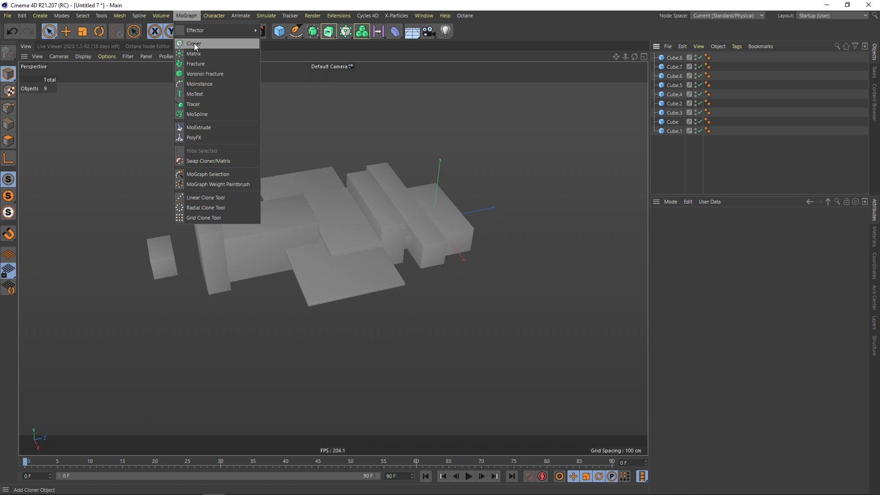
pyautogui.click(194, 43)
pyautogui.moveTo(670, 153); pyautogui.dragTo(675, 58)
pyautogui.keyDown('alt'); pyautogui.moveTo(390, 255); pyautogui.dragTo(333, 257, button='middle'); pyautogui.keyUp('alt')
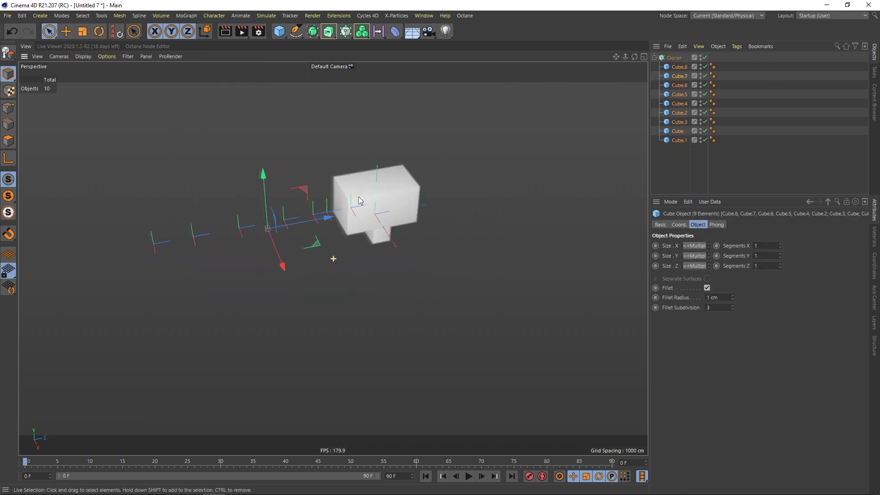
pyautogui.moveTo(366, 190)
pyautogui.keyDown('alt'); pyautogui.mouseDown()
pyautogui.moveTo(422, 186)
pyautogui.moveTo(359, 187)
pyautogui.moveTo(373, 187)
pyautogui.mouseUp(); pyautogui.keyUp('alt')
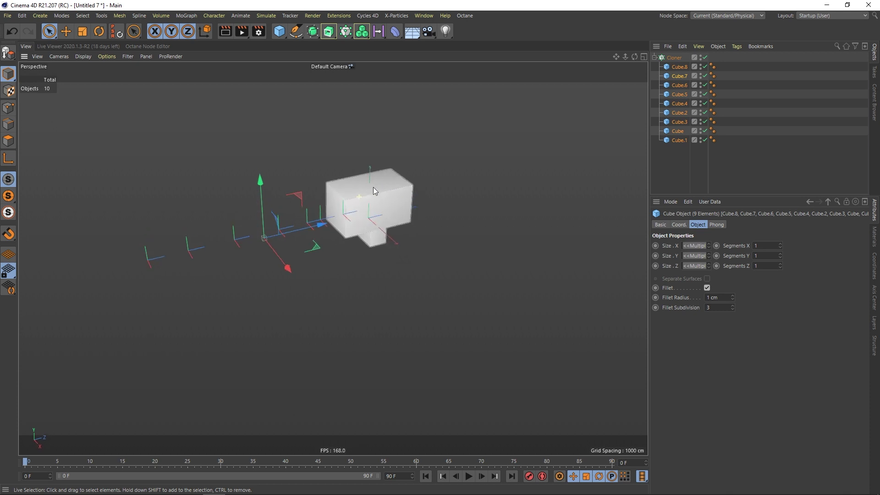
pyautogui.click(706, 57)
pyautogui.click(653, 144)
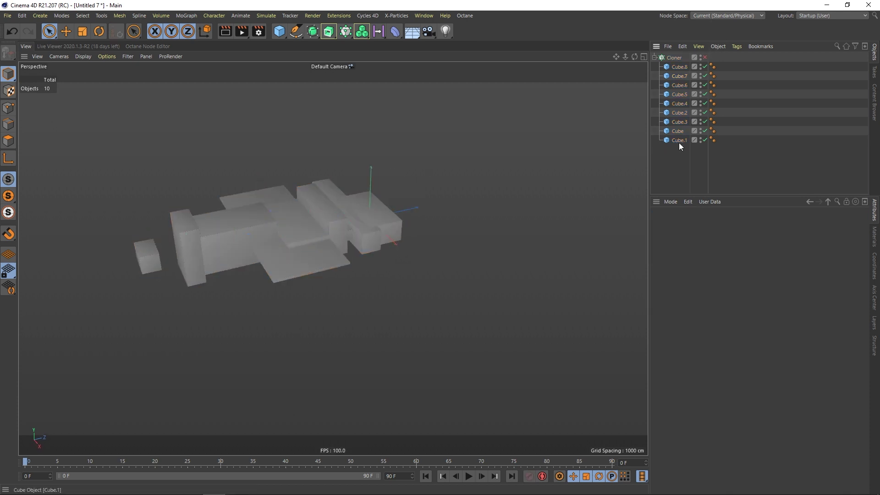
# Step: Move Cube.1 along its Z axis, clear of the overlapping original block and the rest of the row
pyautogui.click(678, 140)
pyautogui.scroll(5, 323, 217)
pyautogui.scroll(1, 426, 201)
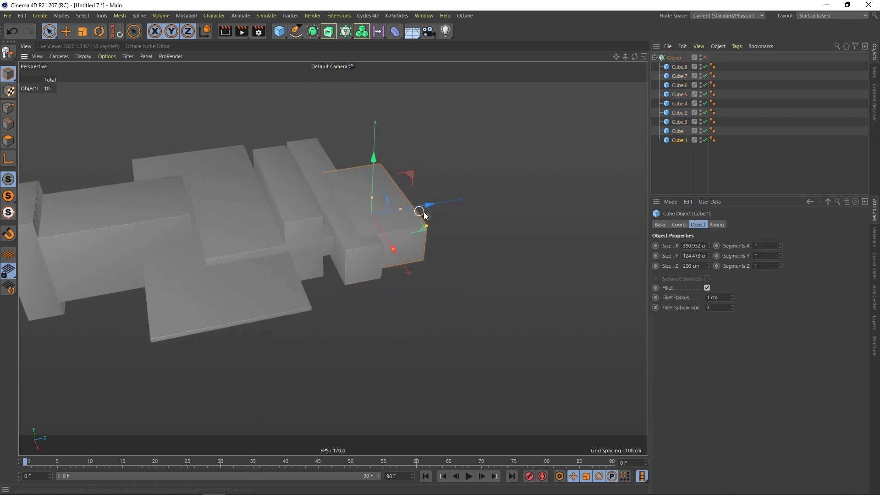
pyautogui.moveTo(425, 206); pyautogui.dragTo(456, 201)
pyautogui.keyDown('alt'); pyautogui.moveTo(432, 208); pyautogui.dragTo(348, 199, button='middle'); pyautogui.keyUp('alt')
pyautogui.moveTo(380, 190); pyautogui.dragTo(423, 186)
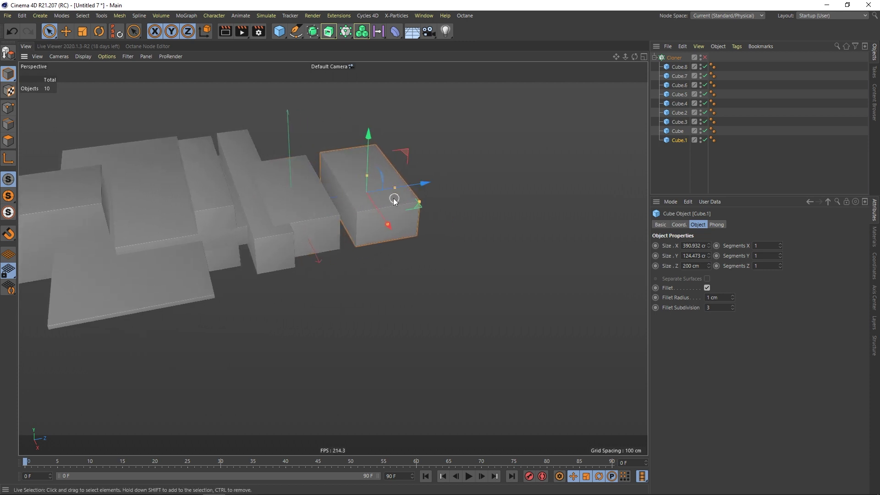
pyautogui.keyDown('alt'); pyautogui.moveTo(395, 197); pyautogui.dragTo(358, 200, button='middle'); pyautogui.keyUp('alt')
pyautogui.scroll(3, 367, 200)
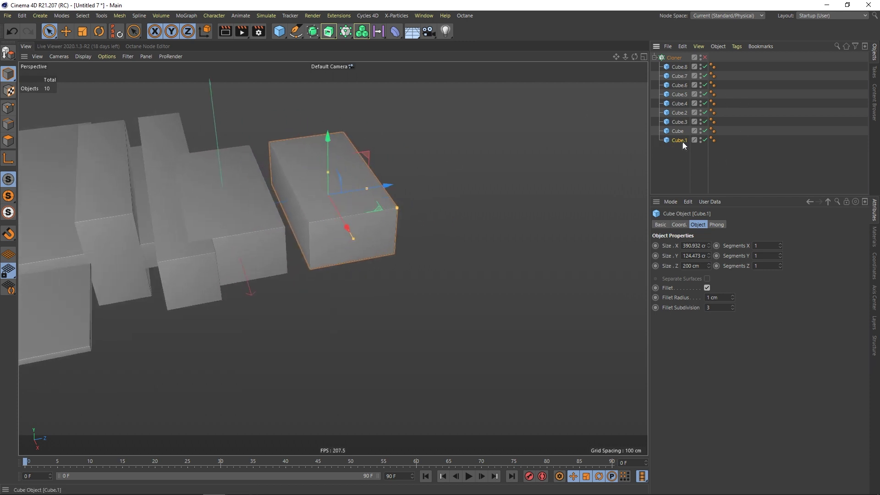
# Step: Duplicate Cube.1 as its own child and reshape the copy into a narrow raised bar about 170 × 124 × 29 cm
pyautogui.moveTo(682, 142)
pyautogui.keyDown('ctrl'); pyautogui.mouseDown()
pyautogui.moveTo(676, 151)
pyautogui.moveTo(681, 140)
pyautogui.mouseUp(); pyautogui.keyUp('ctrl')
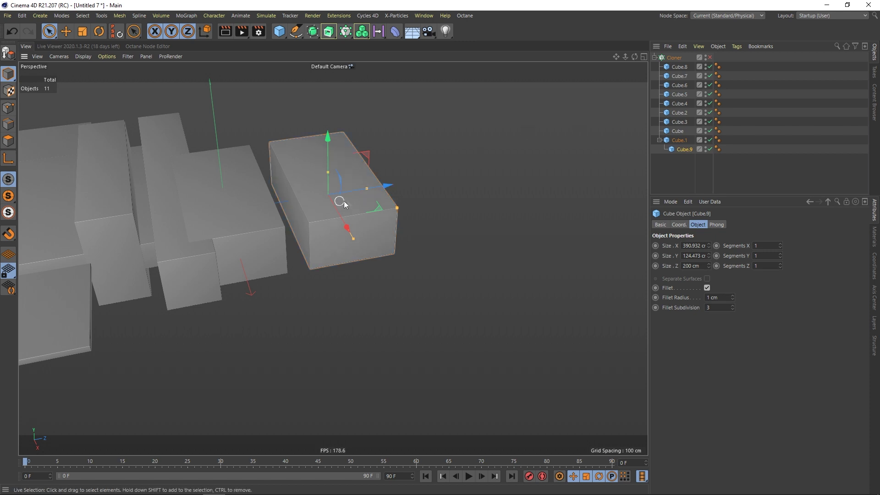
pyautogui.keyDown('alt'); pyautogui.moveTo(344, 201); pyautogui.dragTo(329, 223); pyautogui.keyUp('alt')
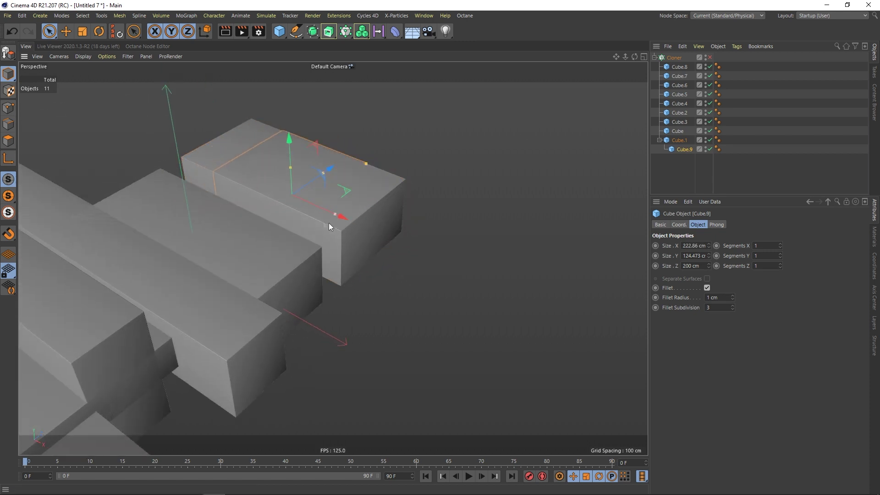
pyautogui.keyDown('alt'); pyautogui.moveTo(321, 177); pyautogui.dragTo(232, 155); pyautogui.keyUp('alt')
pyautogui.keyDown('alt'); pyautogui.moveTo(362, 134); pyautogui.dragTo(348, 170); pyautogui.keyUp('alt')
pyautogui.keyDown('alt'); pyautogui.moveTo(317, 173); pyautogui.dragTo(369, 181, button='middle'); pyautogui.keyUp('alt')
pyautogui.keyDown('alt'); pyautogui.moveTo(371, 183); pyautogui.dragTo(434, 163); pyautogui.keyUp('alt')
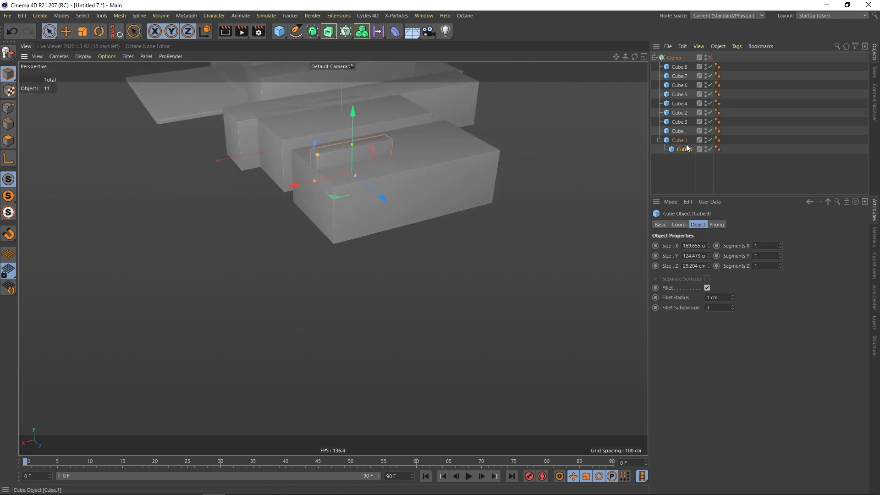
# Step: Duplicate the narrow bar under Cube.1, reduce the copy's height to about 56 cm, and move it to the block's outer edge
pyautogui.keyDown('ctrl'); pyautogui.moveTo(686, 152); pyautogui.dragTo(687, 154); pyautogui.keyUp('ctrl')
pyautogui.keyDown('alt'); pyautogui.moveTo(341, 195); pyautogui.dragTo(251, 190); pyautogui.keyUp('alt')
pyautogui.moveTo(314, 152); pyautogui.dragTo(389, 161)
pyautogui.moveTo(450, 131); pyautogui.dragTo(489, 160)
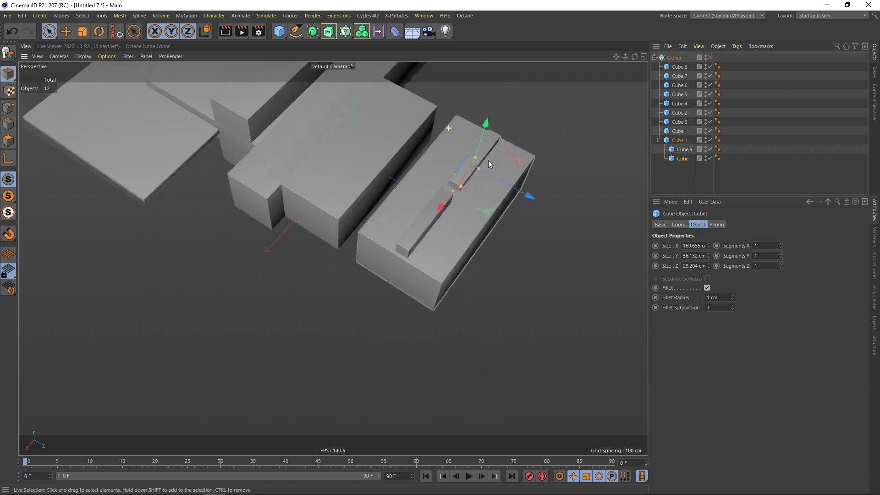
pyautogui.moveTo(528, 196); pyautogui.dragTo(573, 200)
pyautogui.click(574, 201)
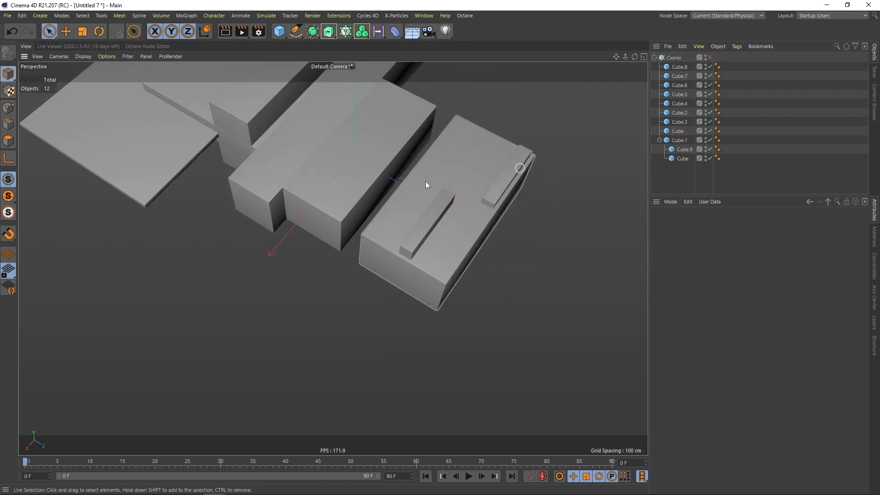
# Step: Duplicate Cube.6 as its own child, shorten the copy to about 137 cm along Z, and raise it slightly above the block
pyautogui.keyDown('alt'); pyautogui.moveTo(425, 180); pyautogui.dragTo(274, 195); pyautogui.keyUp('alt')
pyautogui.click(282, 200)
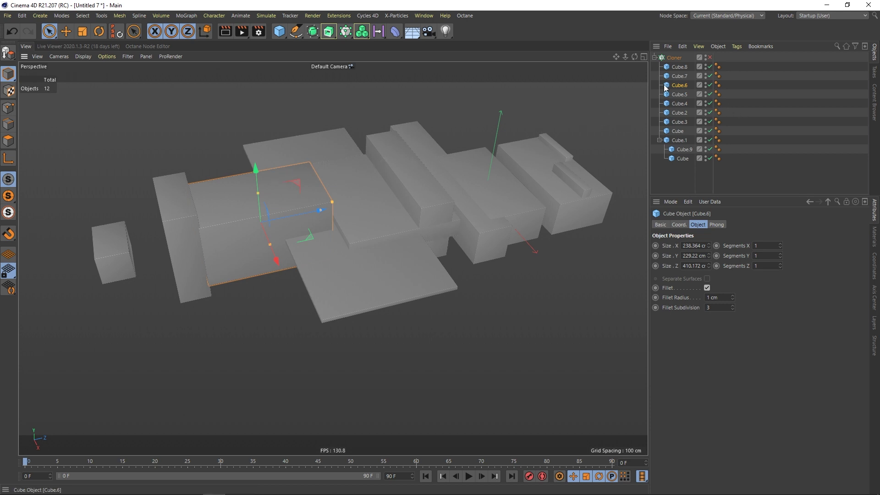
pyautogui.keyDown('ctrl'); pyautogui.moveTo(680, 86); pyautogui.dragTo(678, 92); pyautogui.keyUp('ctrl')
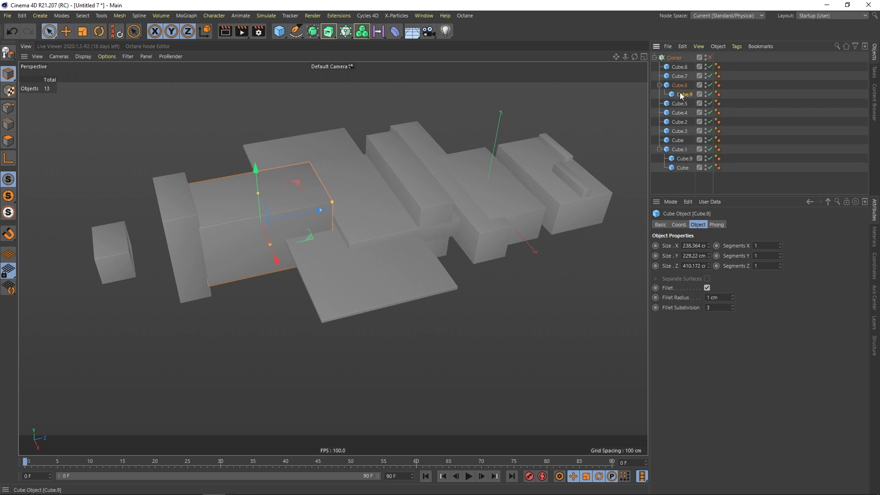
pyautogui.scroll(2, 223, 228)
pyautogui.click(355, 199)
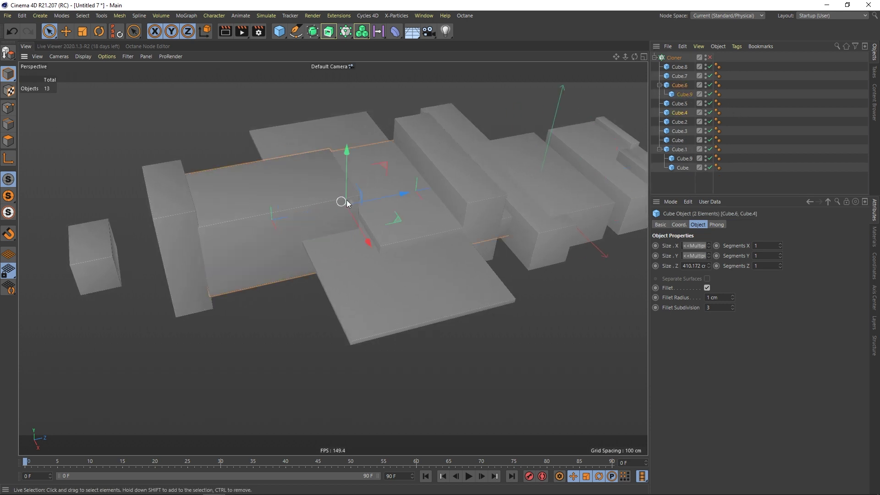
pyautogui.click(323, 193)
pyautogui.click(685, 95)
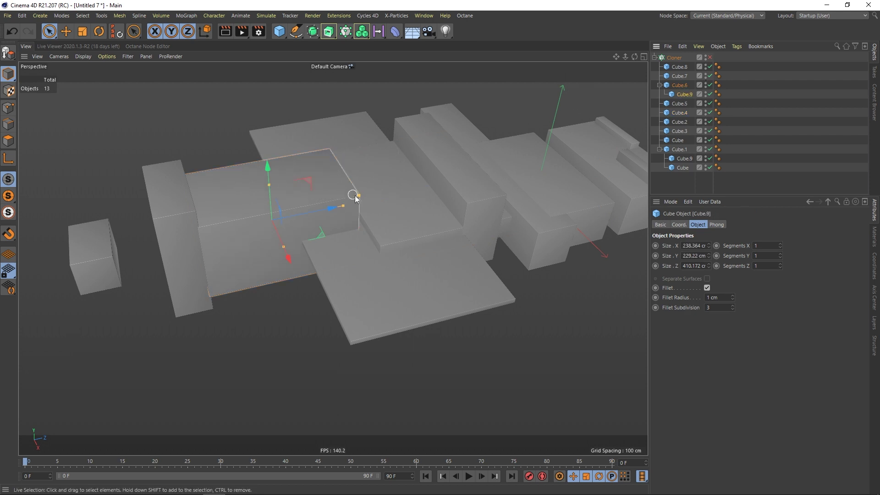
pyautogui.moveTo(357, 197); pyautogui.dragTo(272, 192)
pyautogui.keyDown('alt'); pyautogui.moveTo(274, 194); pyautogui.dragTo(315, 207); pyautogui.keyUp('alt')
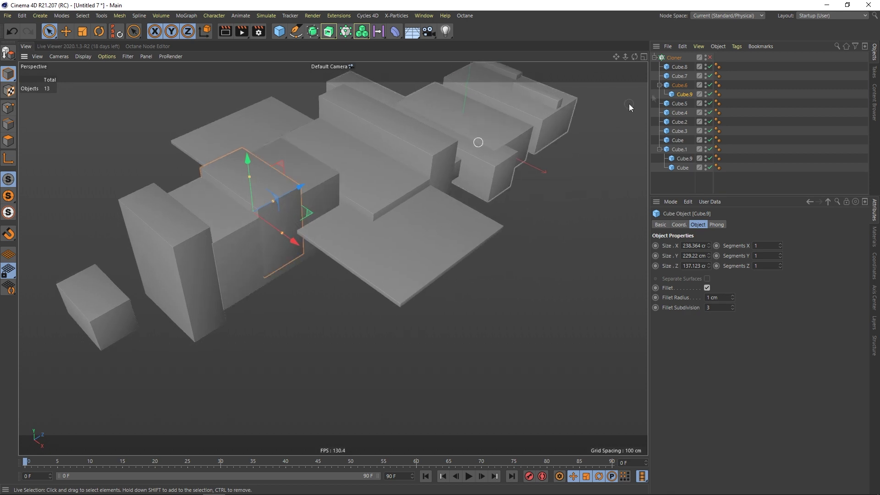
# Step: Duplicate Cube.6's child block as a nested child and reshape the copy into a smaller raised block about 124 × 229 × 78 cm
pyautogui.keyDown('ctrl'); pyautogui.moveTo(686, 95); pyautogui.dragTo(685, 95); pyautogui.keyUp('ctrl')
pyautogui.moveTo(264, 194)
pyautogui.keyDown('alt'); pyautogui.mouseDown()
pyautogui.moveTo(237, 193)
pyautogui.moveTo(278, 204)
pyautogui.moveTo(262, 182)
pyautogui.mouseUp(); pyautogui.keyUp('alt')
pyautogui.keyDown('alt'); pyautogui.moveTo(263, 184); pyautogui.dragTo(289, 189); pyautogui.keyUp('alt')
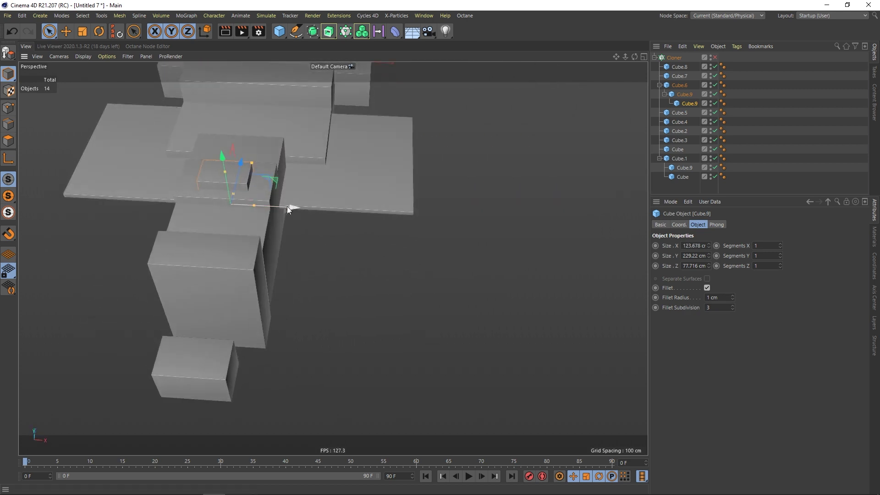
pyautogui.keyDown('alt'); pyautogui.moveTo(273, 207); pyautogui.dragTo(252, 169); pyautogui.keyUp('alt')
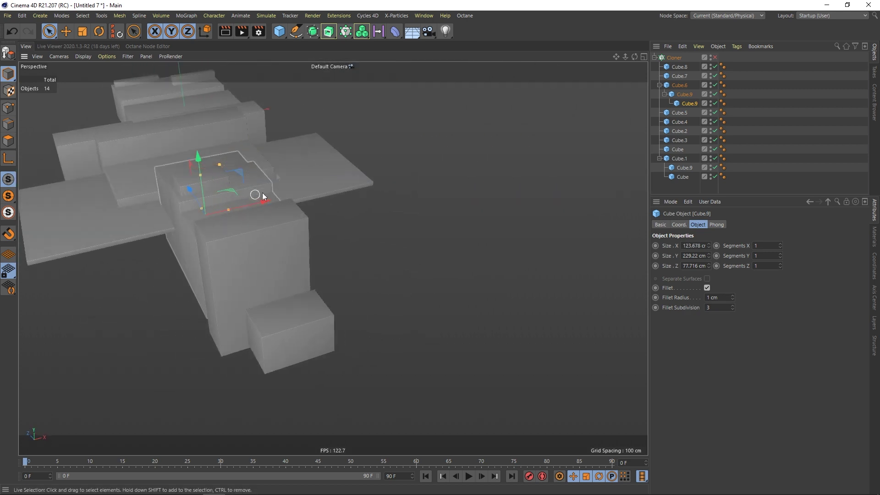
# Step: Duplicate the flat slab Cube.5 into two child strips stacked along its outer end, the upper one about 129 × 32 × 410 cm
pyautogui.keyDown('alt'); pyautogui.moveTo(301, 155); pyautogui.dragTo(213, 163); pyautogui.keyUp('alt')
pyautogui.keyDown('alt'); pyautogui.moveTo(235, 159); pyautogui.dragTo(268, 201, button='middle'); pyautogui.keyUp('alt')
pyautogui.click(321, 210)
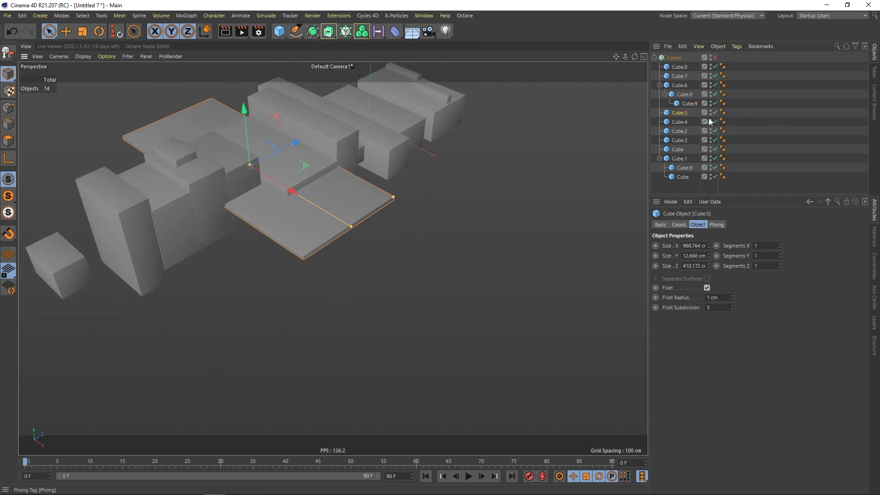
pyautogui.keyDown('ctrl'); pyautogui.moveTo(680, 113); pyautogui.dragTo(684, 115); pyautogui.keyUp('ctrl')
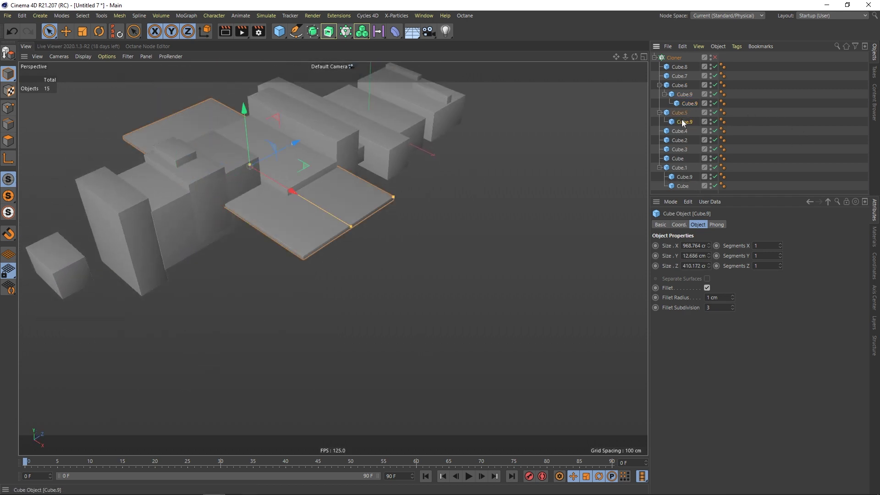
pyautogui.keyDown('alt'); pyautogui.moveTo(372, 169); pyautogui.dragTo(384, 230); pyautogui.keyUp('alt')
pyautogui.keyDown('alt'); pyautogui.moveTo(383, 241); pyautogui.dragTo(336, 217); pyautogui.keyUp('alt')
pyautogui.keyDown('alt'); pyautogui.moveTo(336, 217); pyautogui.dragTo(402, 204, button='right'); pyautogui.keyUp('alt')
pyautogui.moveTo(357, 207); pyautogui.dragTo(358, 179)
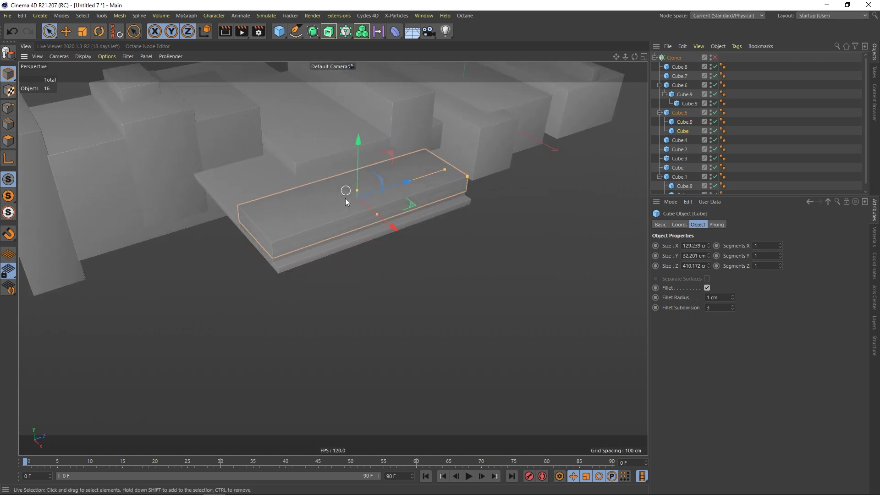
# Step: Reshape the upper strip on Cube.5 into a small block about 129 × 55 × 72 cm and position it near the slab's corner
pyautogui.moveTo(439, 173); pyautogui.dragTo(330, 204)
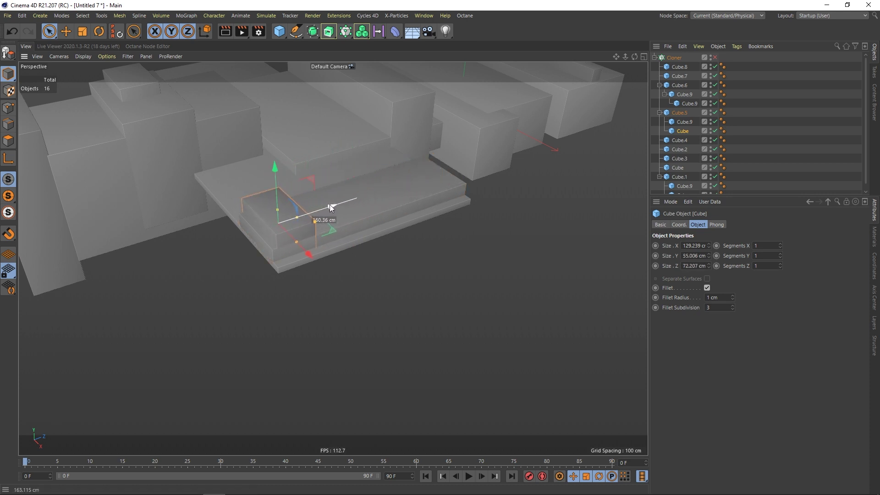
pyautogui.click(744, 142)
pyautogui.keyDown('alt'); pyautogui.moveTo(407, 226); pyautogui.dragTo(335, 255, button='right'); pyautogui.keyUp('alt')
pyautogui.keyDown('alt'); pyautogui.moveTo(334, 257); pyautogui.dragTo(351, 205); pyautogui.keyUp('alt')
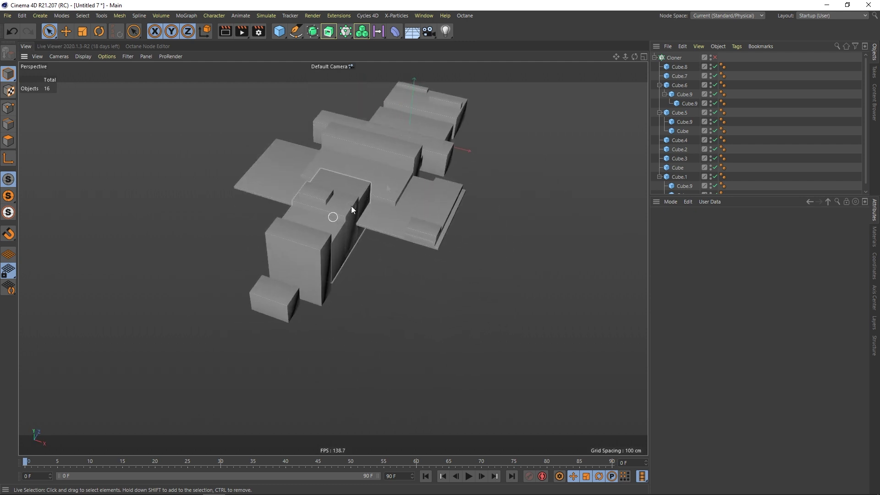
# Step: Collapse the child hierarchies of Cube.6, Cube.5 and Cube.1, and re-enable the Cloner
pyautogui.click(660, 85)
pyautogui.click(660, 94)
pyautogui.click(659, 140)
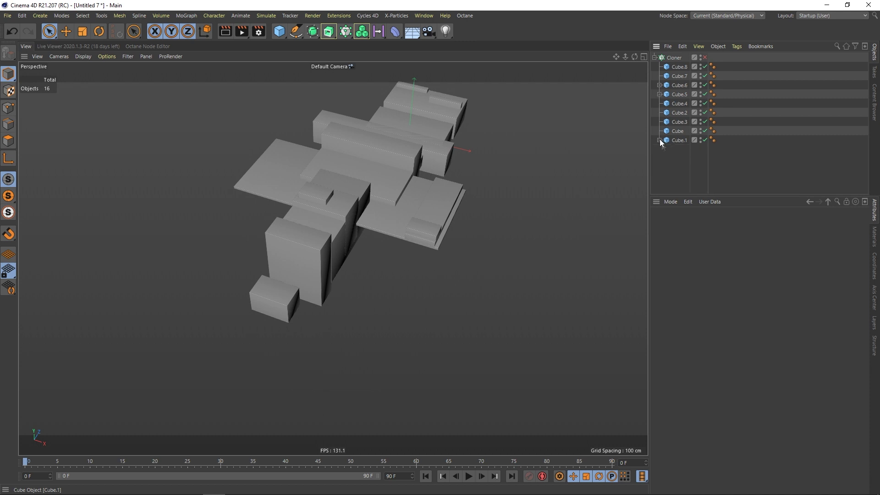
pyautogui.click(705, 57)
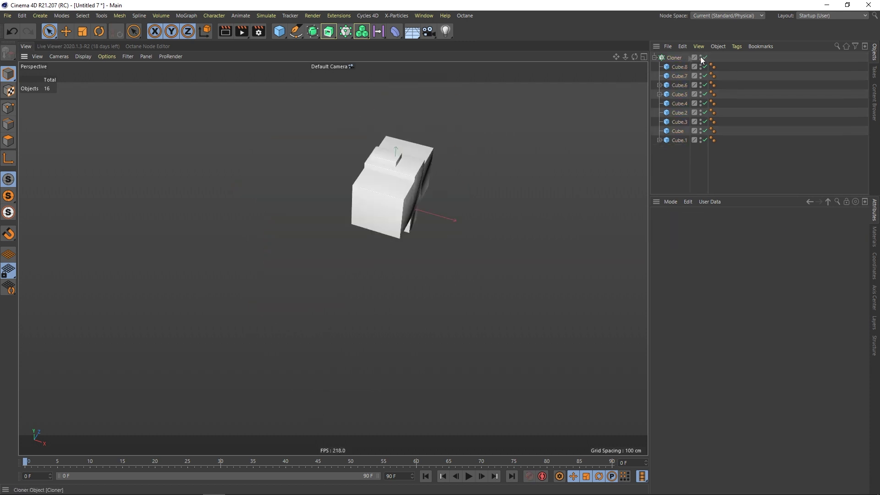
# Step: Set the Cloner's mode to Grid Array
pyautogui.click(677, 59)
pyautogui.click(717, 225)
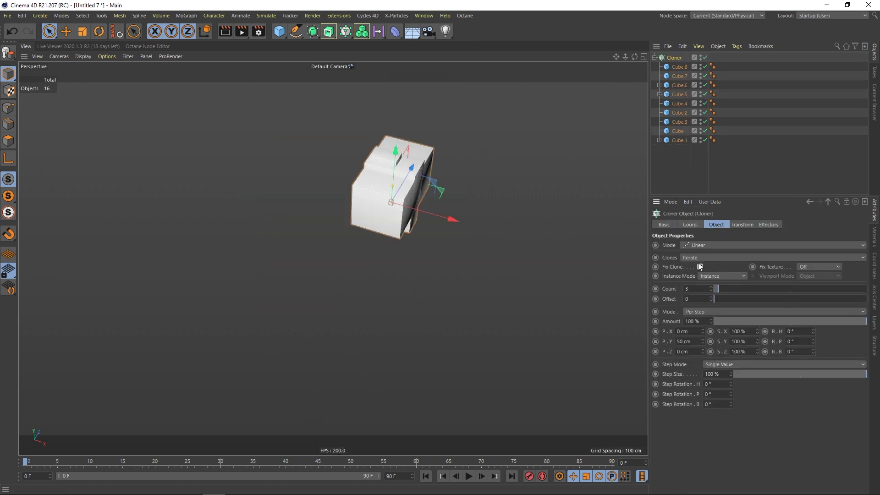
pyautogui.click(706, 246)
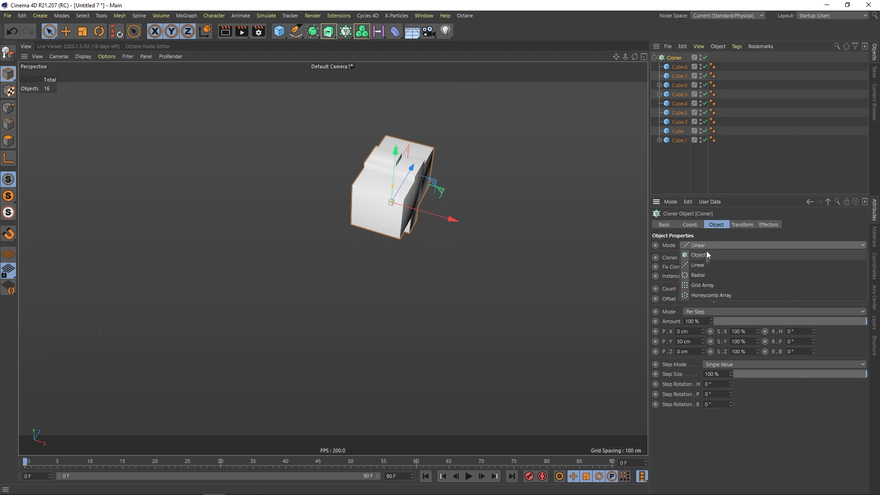
pyautogui.click(700, 283)
# Step: Set the Cloner's grid count to 10 × 1 × 10
pyautogui.keyDown('alt'); pyautogui.moveTo(416, 207); pyautogui.dragTo(440, 206); pyautogui.keyUp('alt')
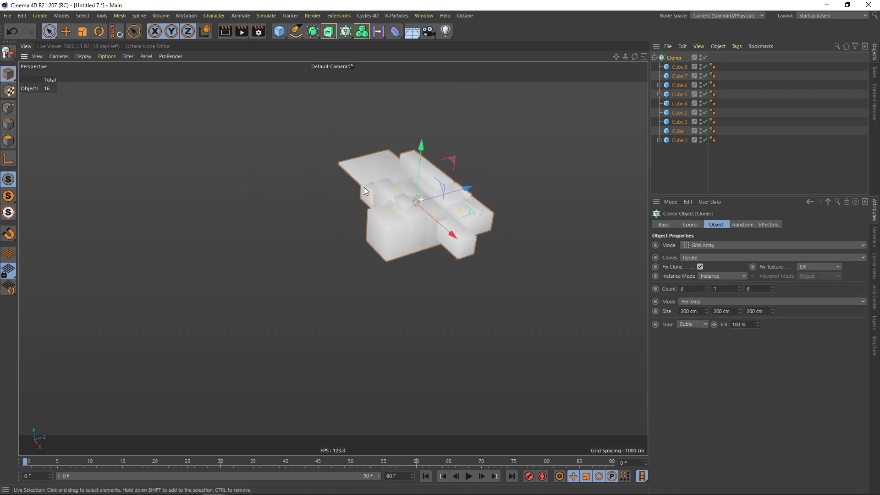
pyautogui.write('10')
pyautogui.press('Return')
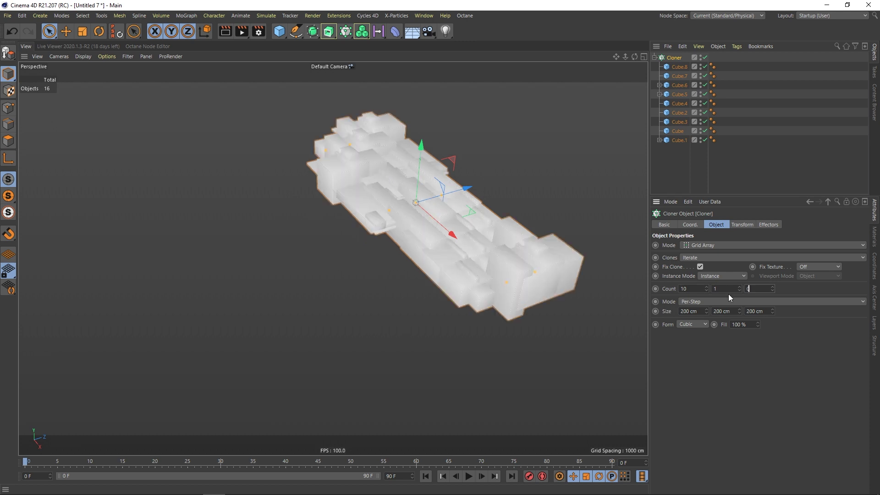
pyautogui.write('0')
pyautogui.press('Return')
pyautogui.moveTo(374, 207)
pyautogui.keyDown('alt'); pyautogui.mouseDown()
pyautogui.moveTo(409, 221)
pyautogui.moveTo(443, 213)
pyautogui.moveTo(410, 227)
pyautogui.moveTo(377, 214)
pyautogui.mouseUp(); pyautogui.keyUp('alt')
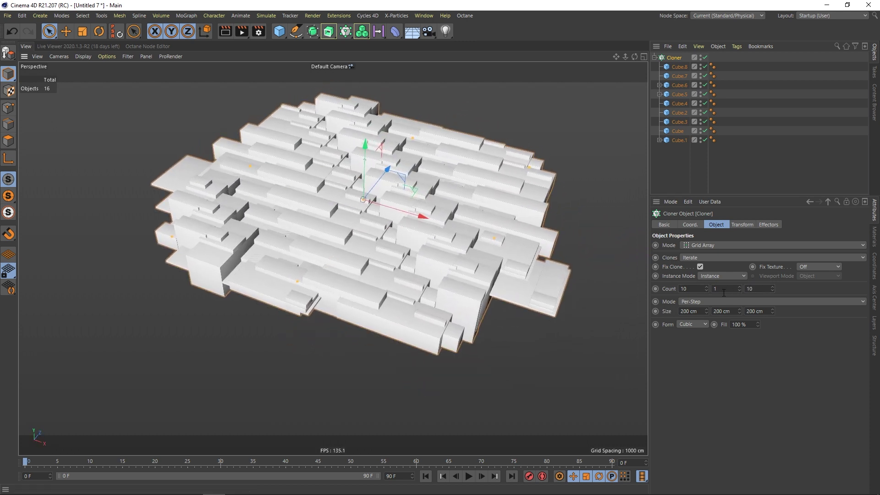
# Step: Set the Cloner's clone distribution to Random so the box shapes are mixed across the grid
pyautogui.keyDown('alt'); pyautogui.moveTo(341, 183); pyautogui.dragTo(369, 174); pyautogui.keyUp('alt')
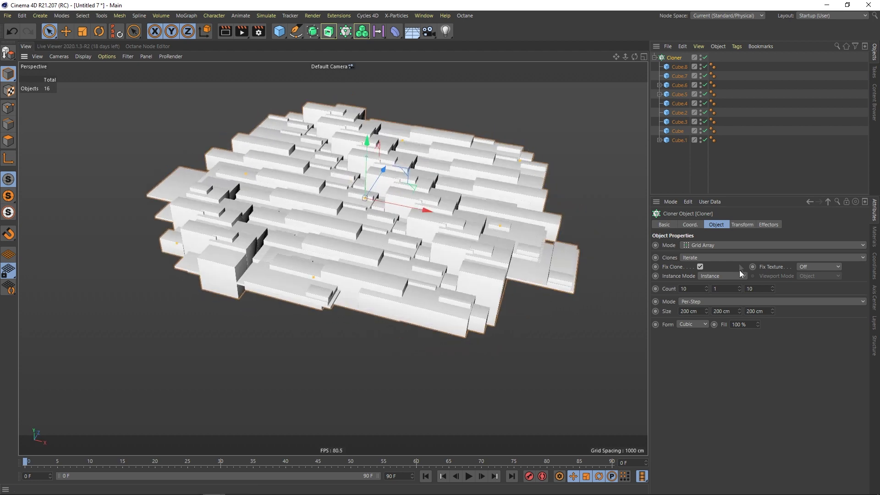
pyautogui.click(739, 257)
pyautogui.click(693, 278)
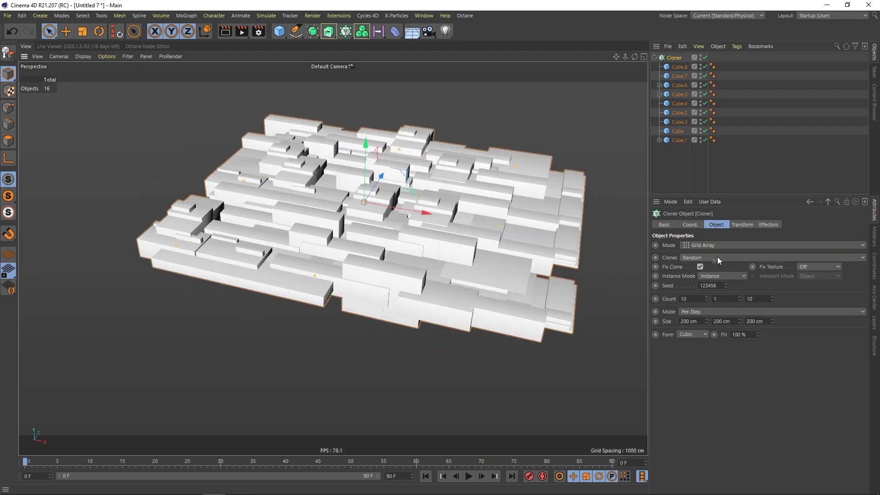
pyautogui.moveTo(359, 191)
pyautogui.keyDown('alt'); pyautogui.mouseDown()
pyautogui.moveTo(412, 208)
pyautogui.moveTo(225, 126)
pyautogui.mouseUp(); pyautogui.keyUp('alt')
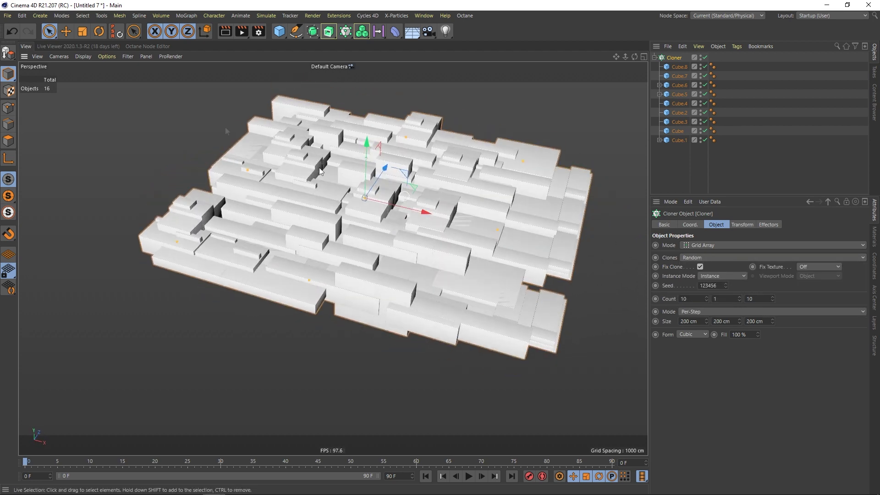
# Step: Switch the viewport to shaded display with edge lines and inspect the block layout from another side
pyautogui.click(83, 56)
pyautogui.click(98, 79)
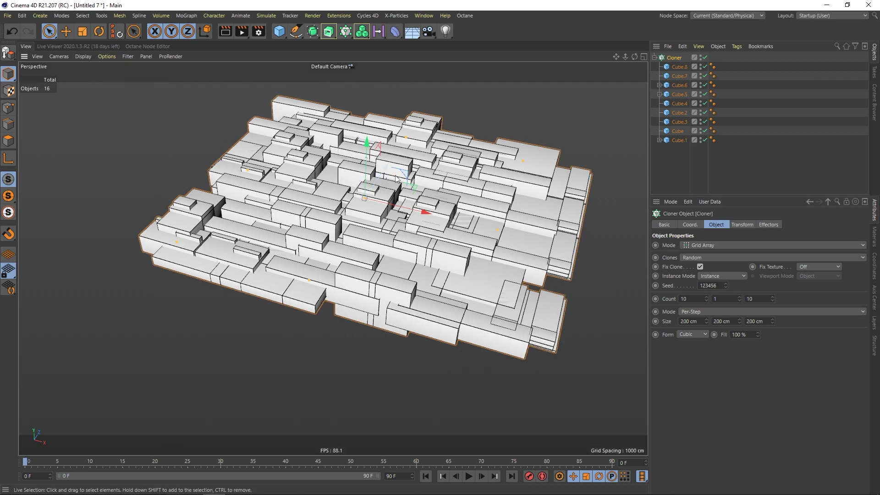
pyautogui.keyDown('alt'); pyautogui.moveTo(367, 207); pyautogui.dragTo(573, 135); pyautogui.keyUp('alt')
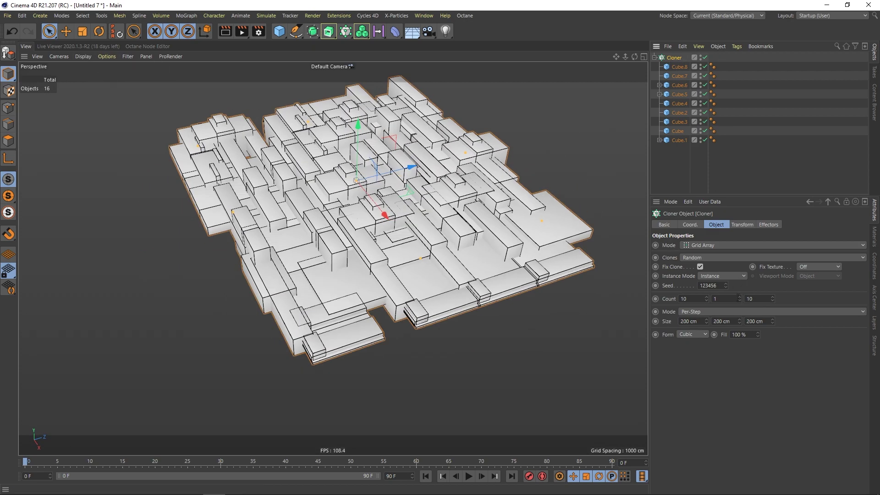
# Step: Increase the Cloner's grid count to 15 × 1 × 15 and set its instance mode to Multi-Instance
pyautogui.write('15')
pyautogui.press('Return')
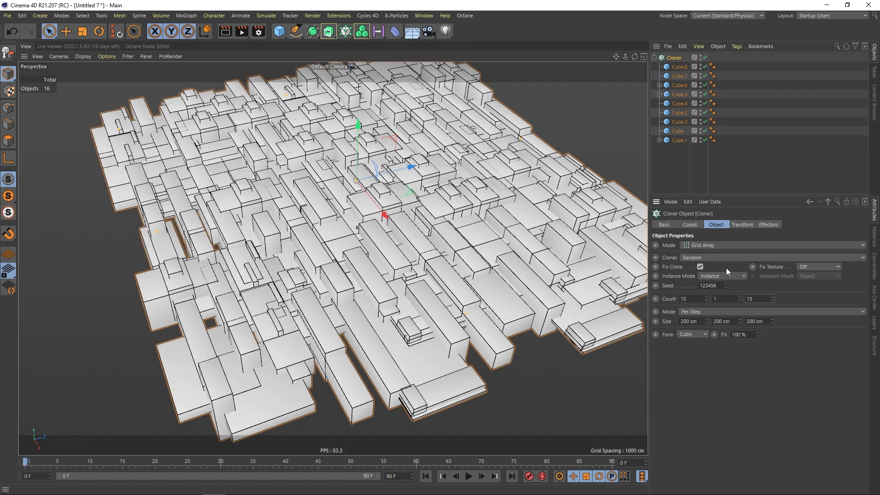
pyautogui.click(722, 306)
pyautogui.scroll(-3, 369, 234)
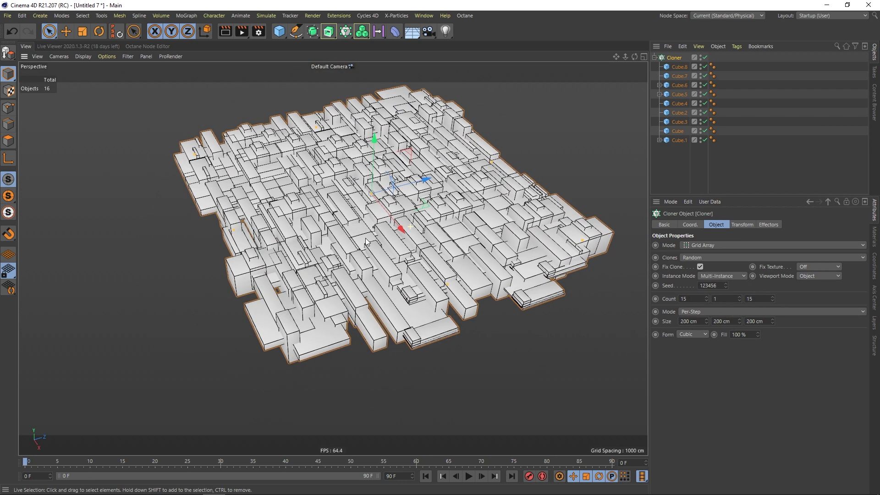
# Step: Add a MoGraph Shader effector to the Cloner
pyautogui.moveTo(367, 233)
pyautogui.keyDown('alt'); pyautogui.mouseDown()
pyautogui.moveTo(426, 211)
pyautogui.moveTo(420, 225)
pyautogui.moveTo(435, 231)
pyautogui.mouseUp(); pyautogui.keyUp('alt')
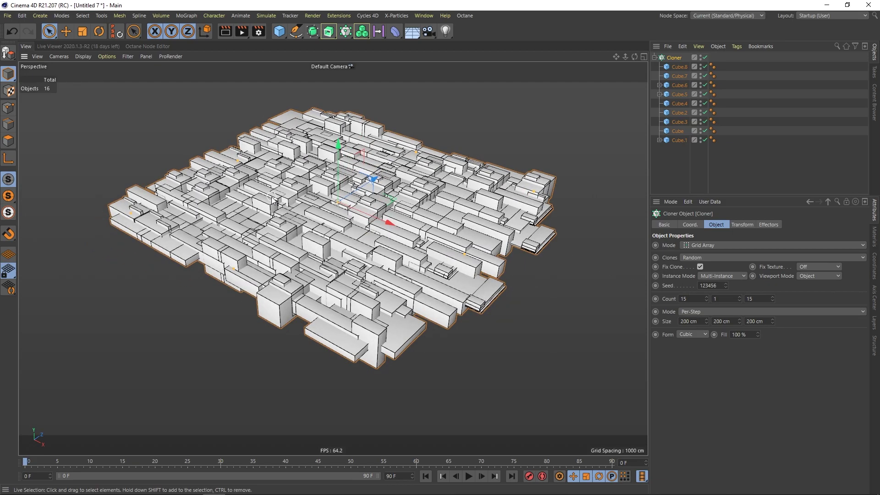
pyautogui.moveTo(274, 200)
pyautogui.keyDown('alt'); pyautogui.mouseDown()
pyautogui.moveTo(368, 228)
pyautogui.moveTo(425, 220)
pyautogui.moveTo(410, 235)
pyautogui.moveTo(370, 231)
pyautogui.moveTo(419, 216)
pyautogui.mouseUp(); pyautogui.keyUp('alt')
pyautogui.scroll(4, 419, 206)
pyautogui.keyDown('alt'); pyautogui.moveTo(403, 198); pyautogui.dragTo(448, 194, button='middle'); pyautogui.keyUp('alt')
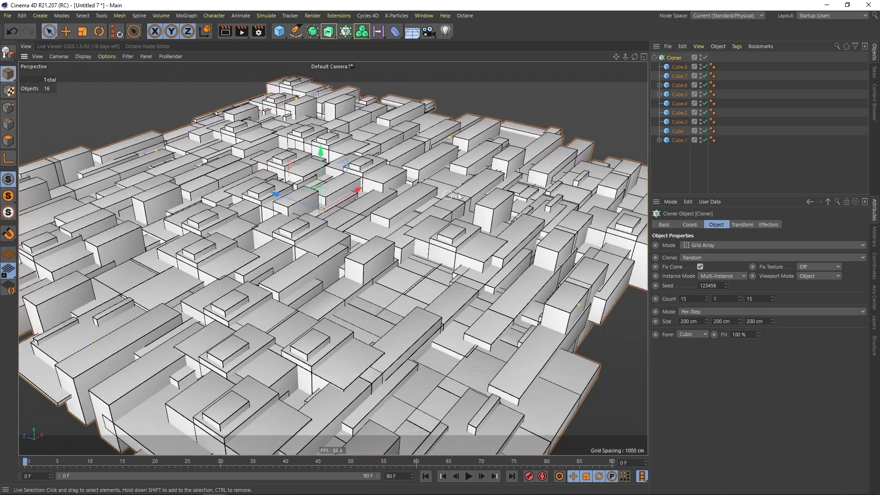
pyautogui.scroll(-2, 433, 238)
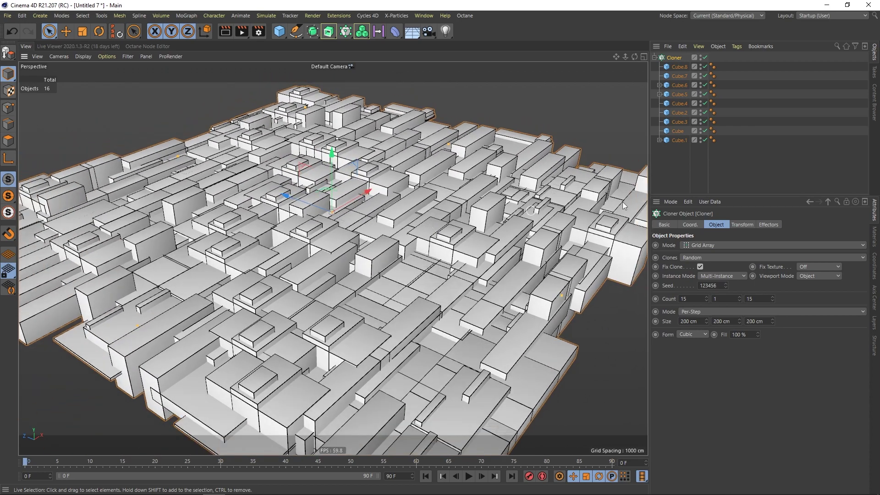
pyautogui.click(674, 178)
pyautogui.click(676, 57)
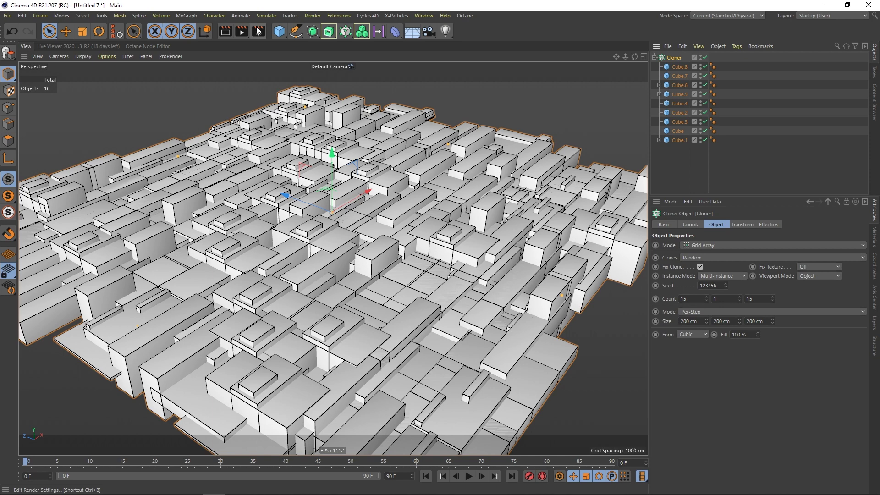
pyautogui.click(186, 15)
pyautogui.moveTo(233, 30)
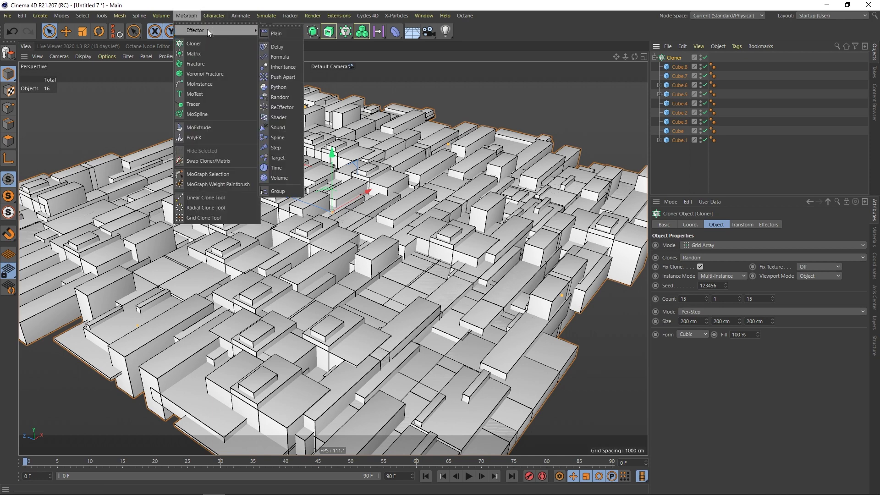
pyautogui.click(279, 118)
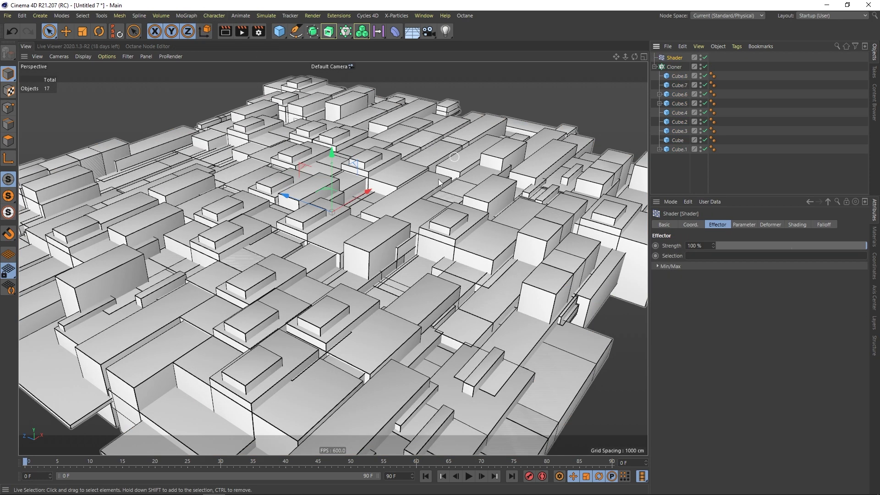
pyautogui.scroll(-3, 426, 190)
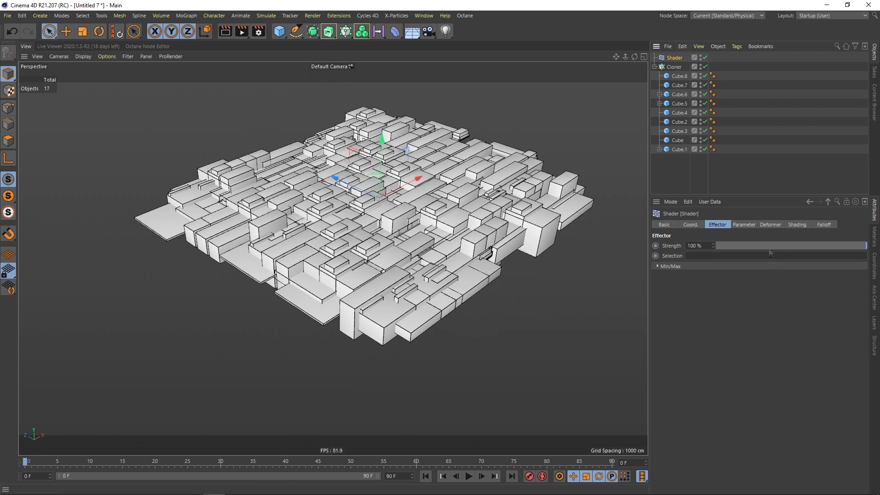
# Step: Disable the Shader effector's scale influence, enable rotation, and set its heading rotation to 360°
pyautogui.click(744, 225)
pyautogui.click(747, 263)
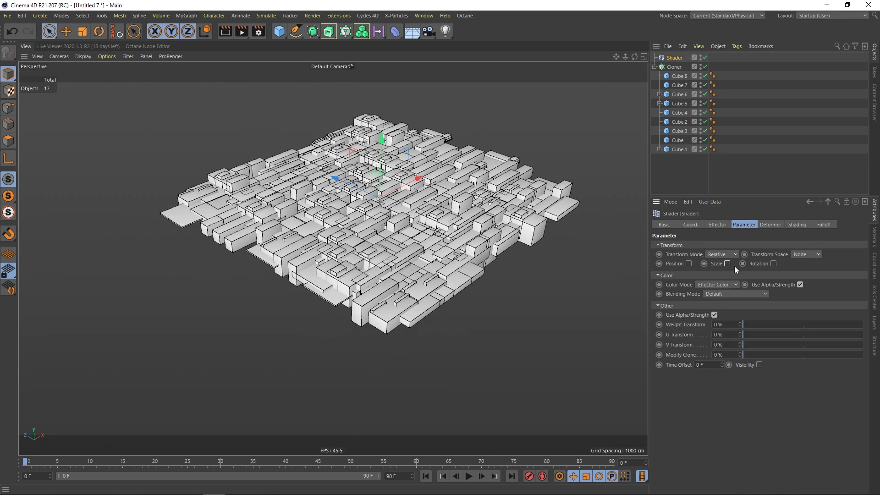
pyautogui.click(773, 264)
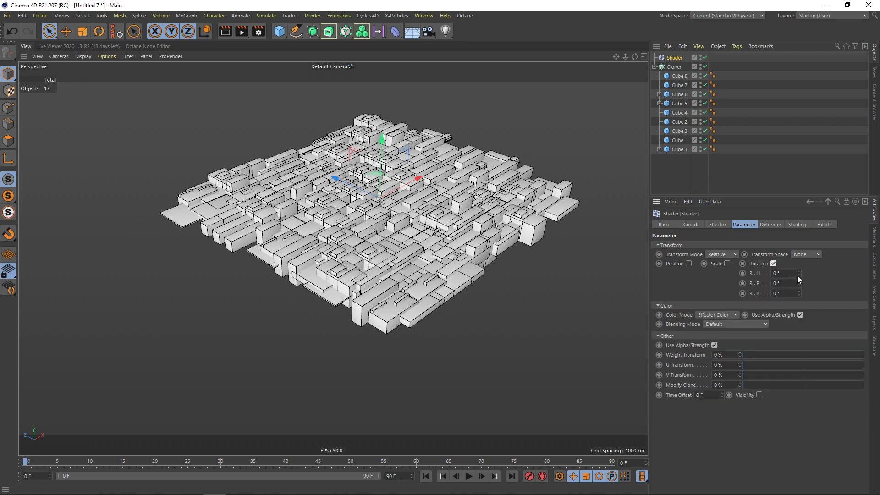
pyautogui.moveTo(798, 275); pyautogui.dragTo(791, 242)
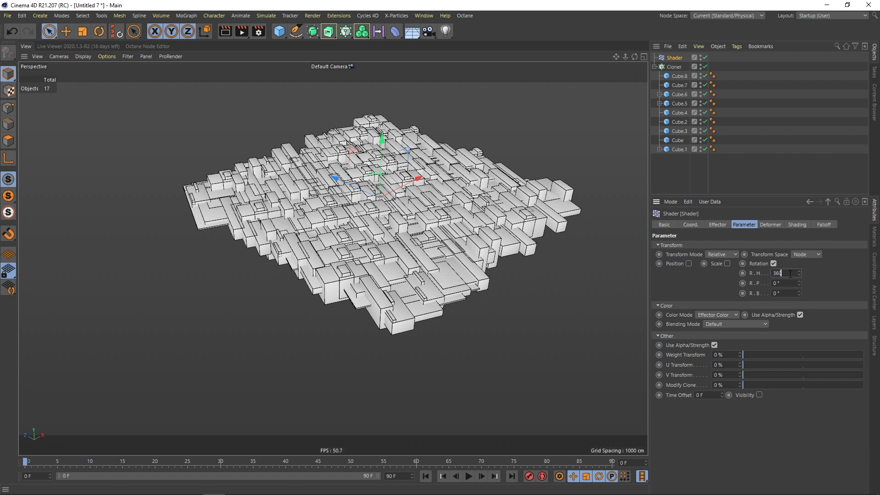
pyautogui.press('Return')
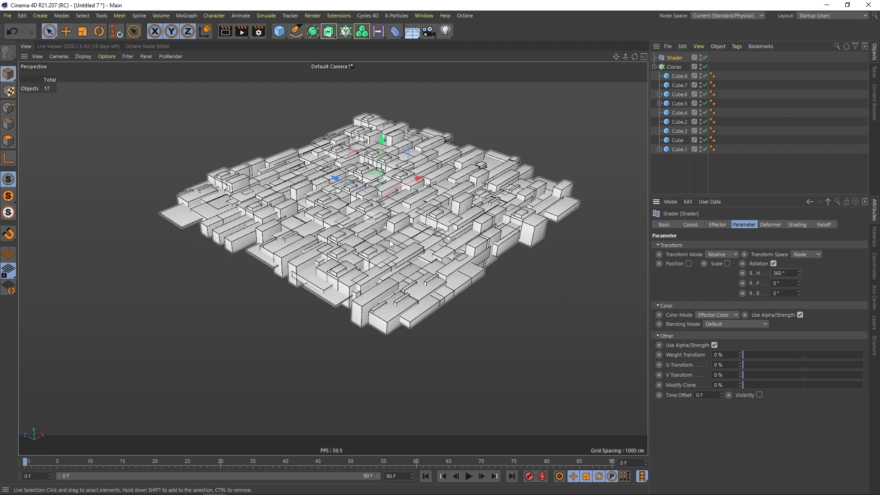
# Step: Add a Random Field to the Shader effector's falloff and inspect the rotated blocks up close
pyautogui.click(824, 225)
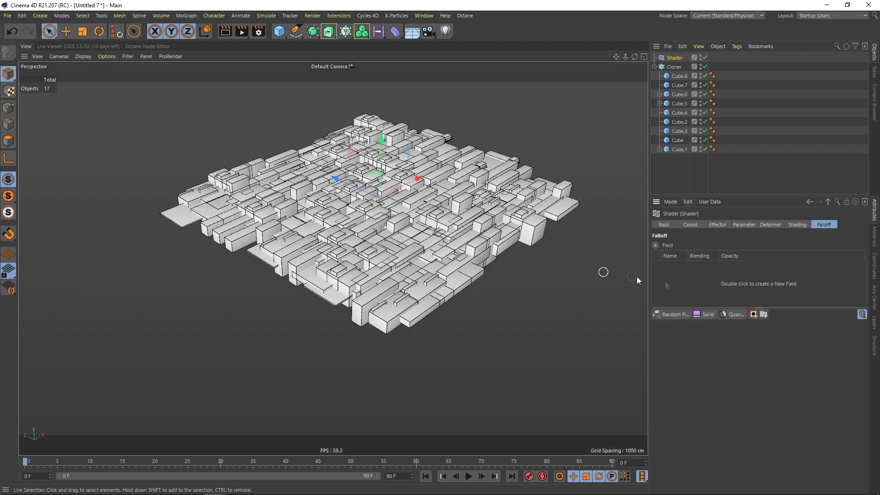
pyautogui.click(674, 315)
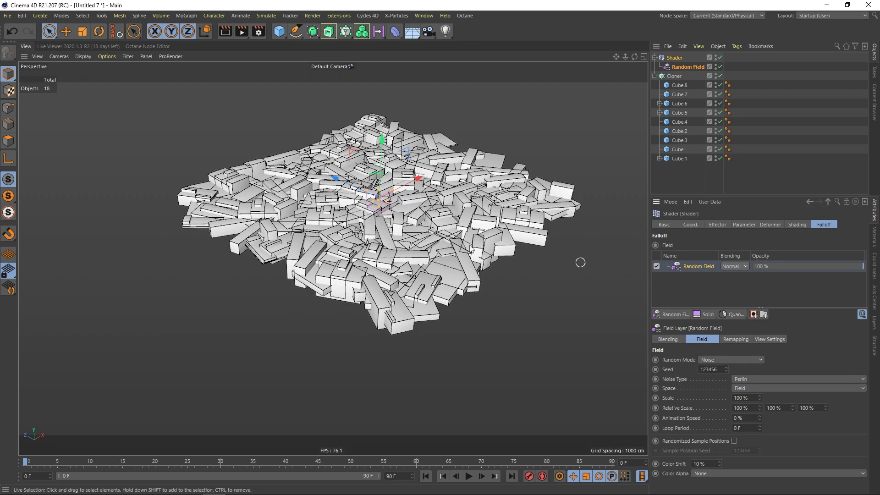
pyautogui.scroll(8, 407, 225)
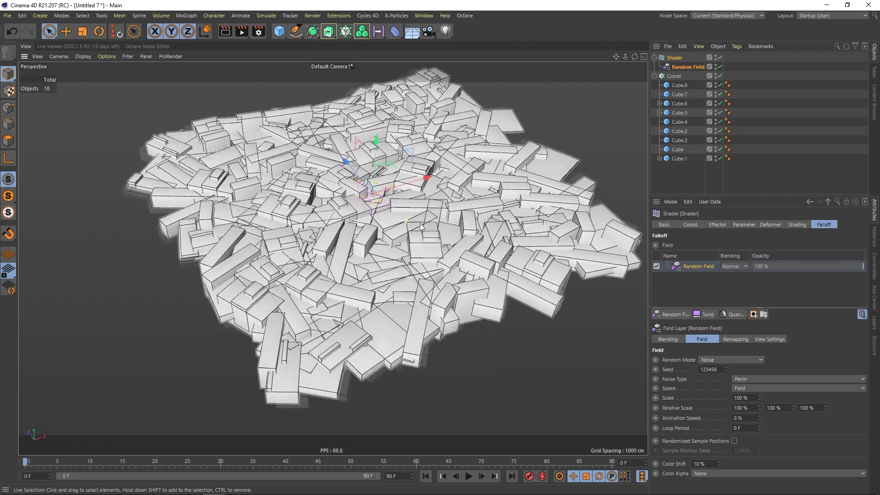
pyautogui.scroll(2, 394, 226)
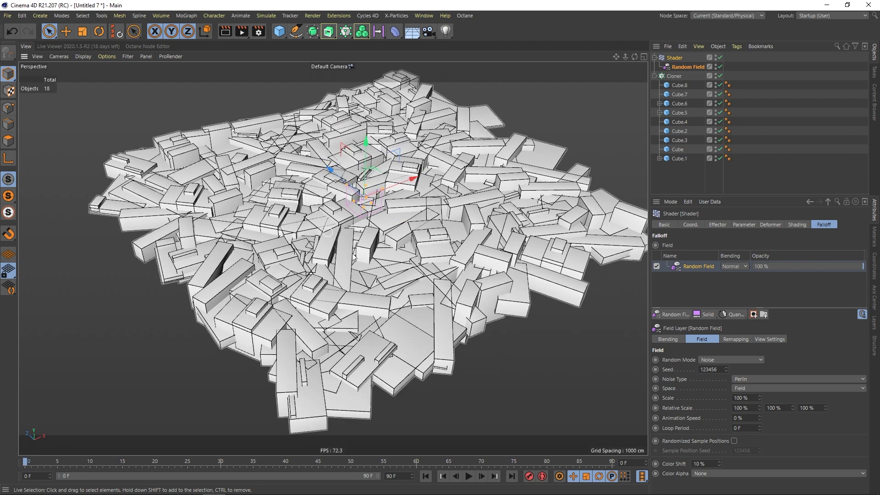
pyautogui.scroll(-3, 394, 247)
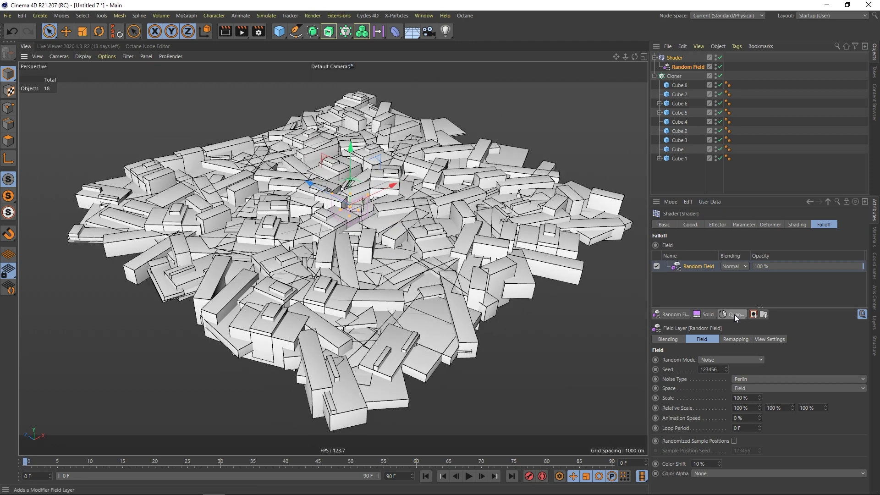
# Step: Add a Quantize layer above the Random Field and compare the layout with the Shader effector off and on
pyautogui.click(733, 314)
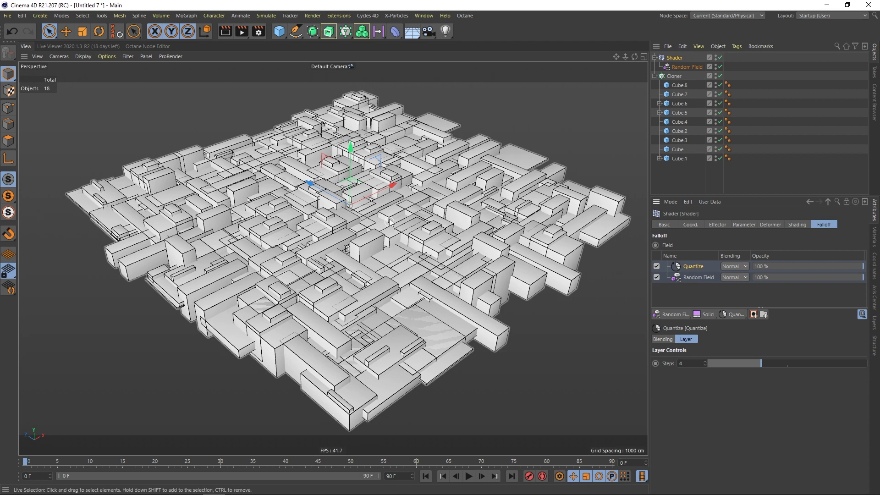
pyautogui.keyDown('alt'); pyautogui.moveTo(388, 219); pyautogui.dragTo(378, 216); pyautogui.keyUp('alt')
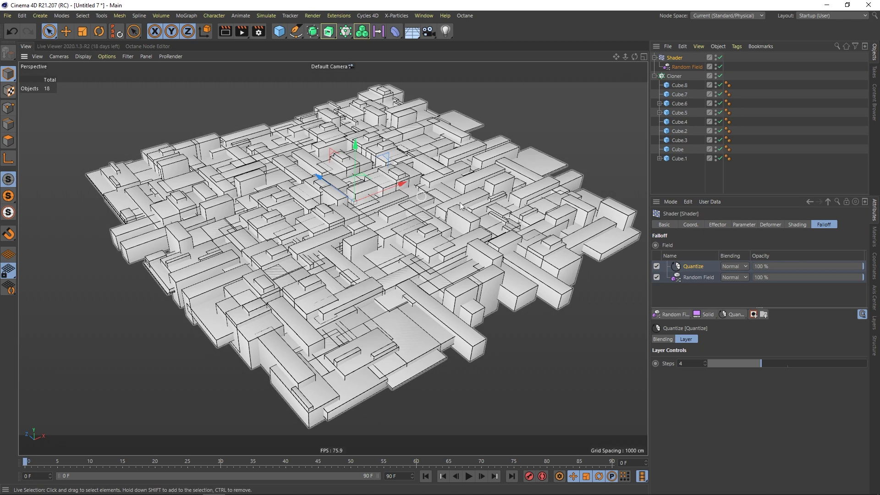
pyautogui.click(720, 57)
pyautogui.click(721, 58)
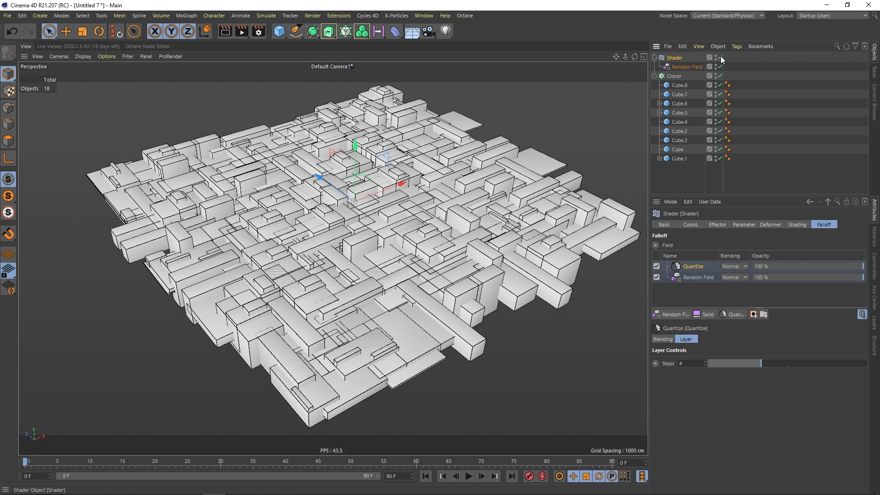
pyautogui.moveTo(399, 245)
pyautogui.keyDown('alt'); pyautogui.mouseDown()
pyautogui.moveTo(438, 199)
pyautogui.moveTo(421, 224)
pyautogui.moveTo(389, 234)
pyautogui.mouseUp(); pyautogui.keyUp('alt')
pyautogui.keyDown('alt'); pyautogui.moveTo(325, 246); pyautogui.dragTo(370, 232); pyautogui.keyUp('alt')
# Step: Add a MoGraph Random effector to the Cloner
pyautogui.click(675, 76)
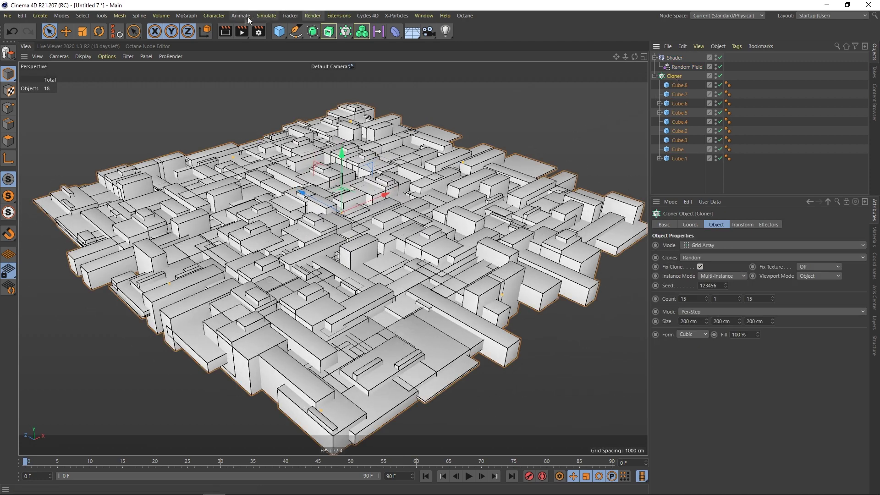
pyautogui.click(186, 16)
pyautogui.moveTo(224, 30)
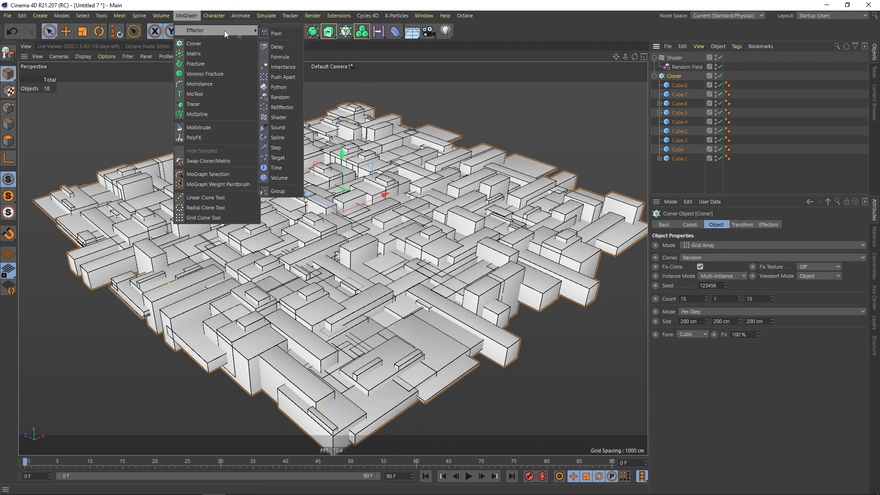
pyautogui.click(280, 97)
# Step: Enable uniform scale variation on the Random effector with a scale value of 0.2
pyautogui.click(717, 224)
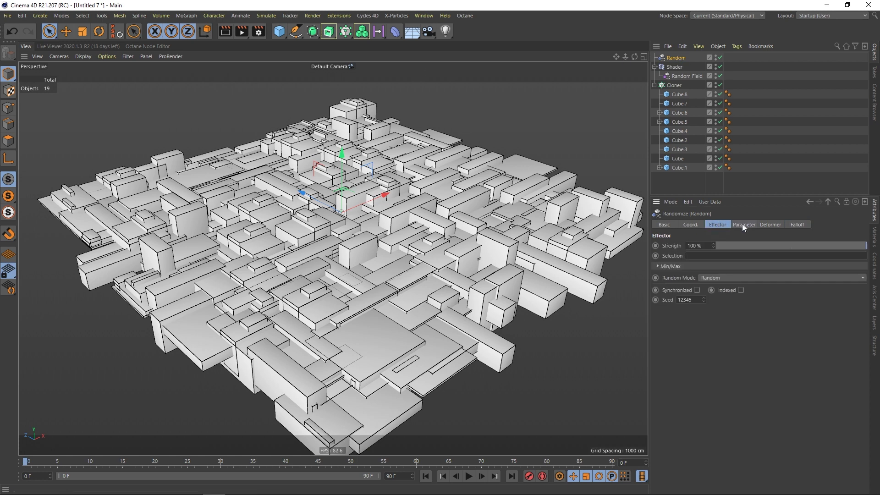
pyautogui.click(743, 224)
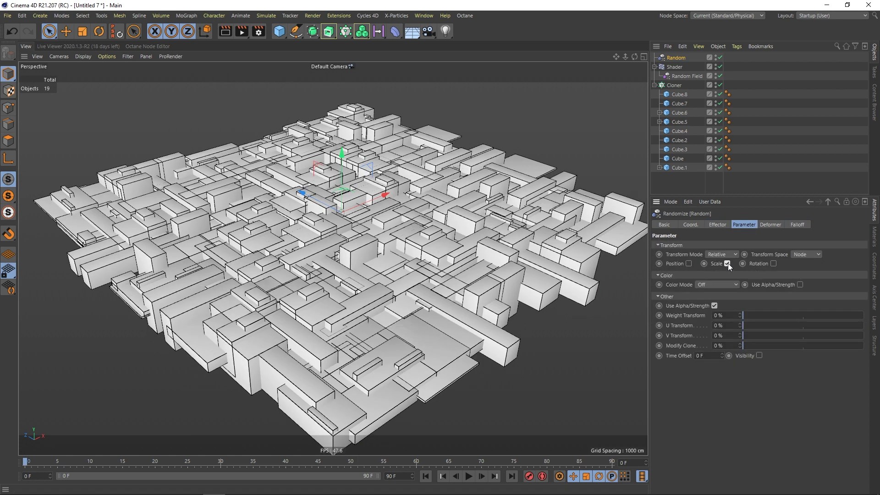
pyautogui.click(728, 263)
pyautogui.click(749, 283)
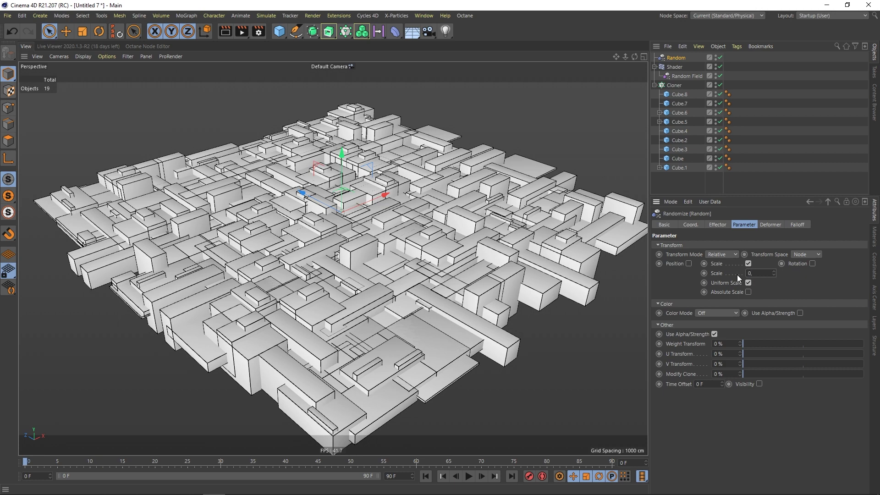
pyautogui.write('2')
pyautogui.press('Return')
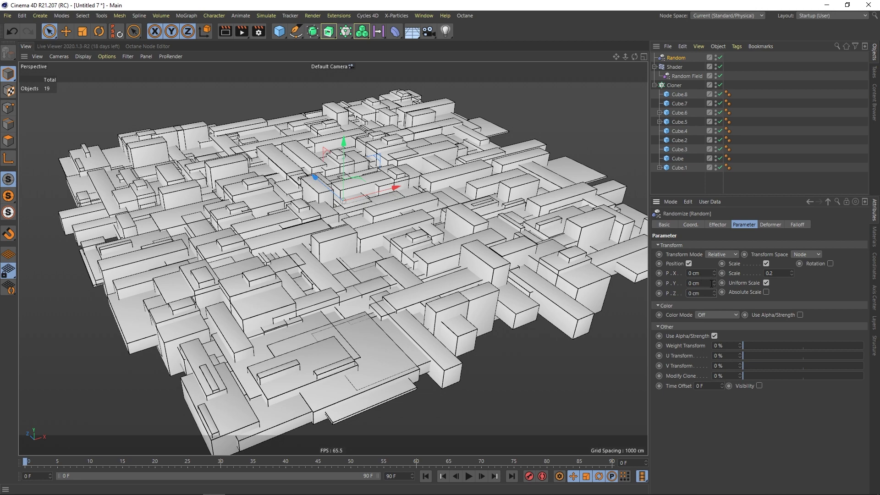
# Step: Set the Random effector's position variation to 200 cm in X and 20 cm in Y
pyautogui.moveTo(713, 283); pyautogui.dragTo(714, 250)
pyautogui.write('20')
pyautogui.press('Return')
pyautogui.click(714, 252)
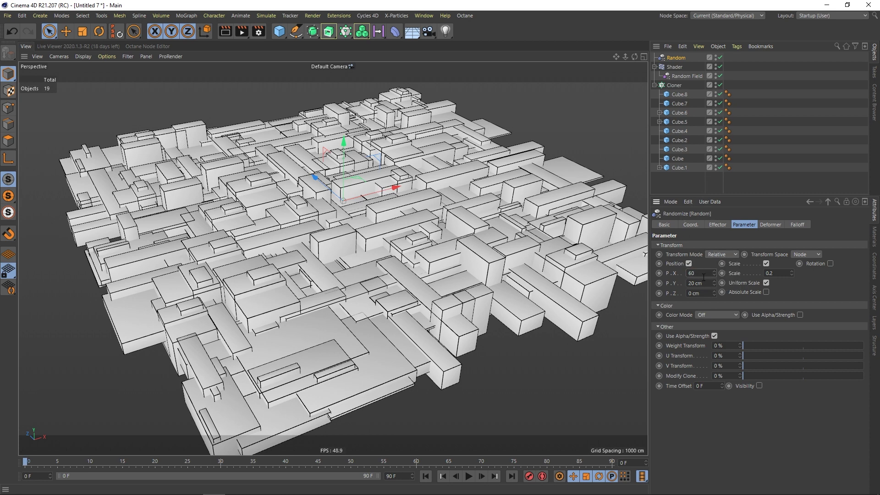
pyautogui.press('Return')
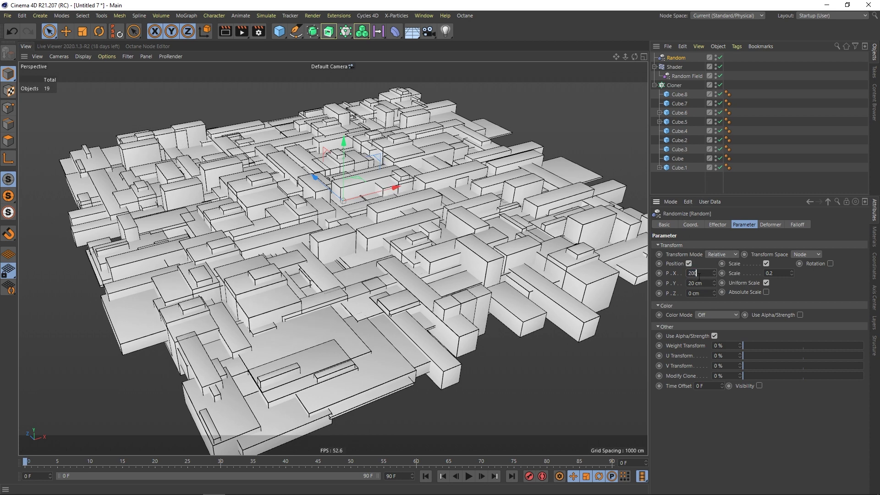
pyautogui.write('200')
pyautogui.press('Return')
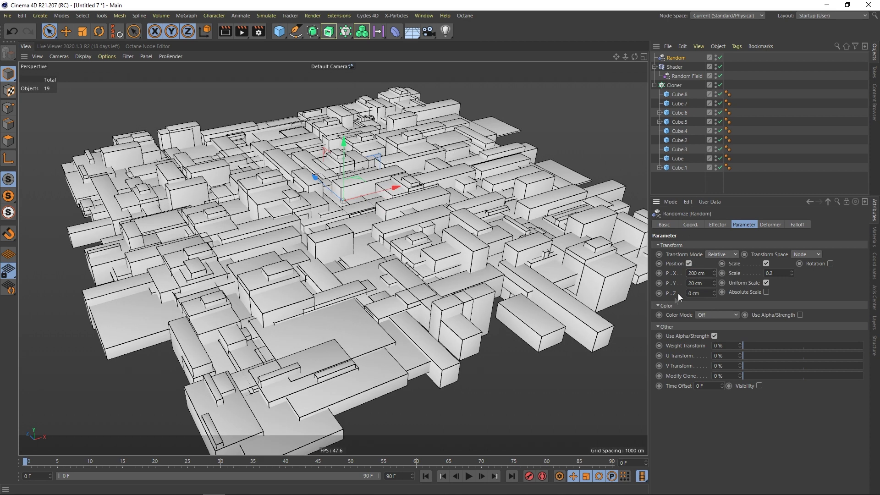
# Step: Set the Random effector's Z position variation to 200 cm and inspect the scattered block layout
pyautogui.click(704, 293)
pyautogui.write('200')
pyautogui.press('Return')
pyautogui.scroll(-4, 394, 201)
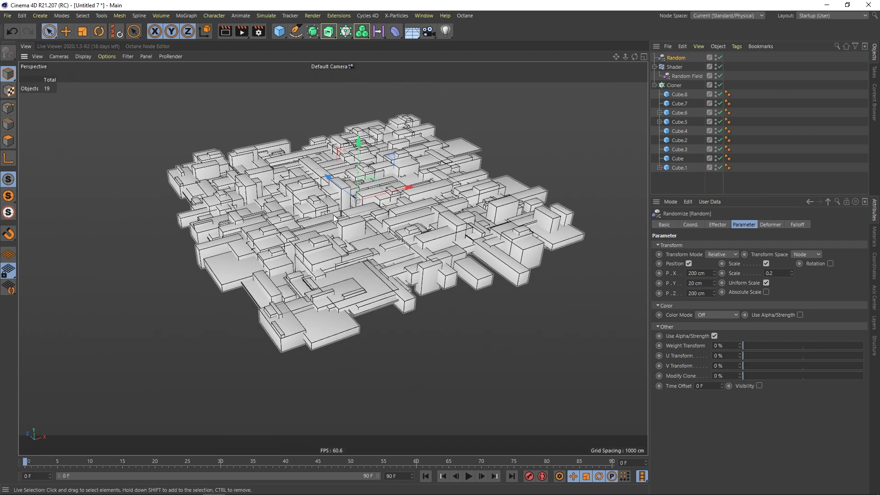
pyautogui.moveTo(330, 204)
pyautogui.keyDown('alt'); pyautogui.mouseDown()
pyautogui.moveTo(429, 198)
pyautogui.moveTo(331, 221)
pyautogui.mouseUp(); pyautogui.keyUp('alt')
pyautogui.scroll(2, 330, 221)
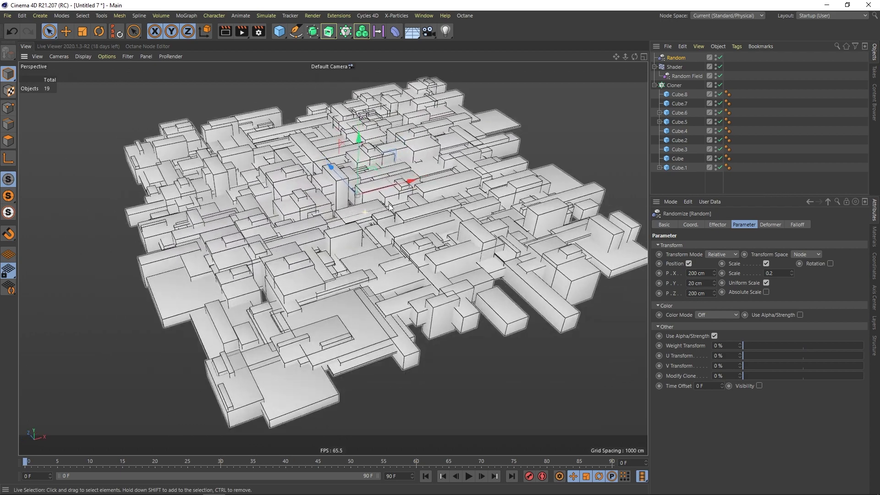
pyautogui.scroll(-1, 331, 221)
# Step: Add a Plane as the ground beneath the blocks and set its width and height to 4000 cm
pyautogui.click(678, 185)
pyautogui.click(279, 31)
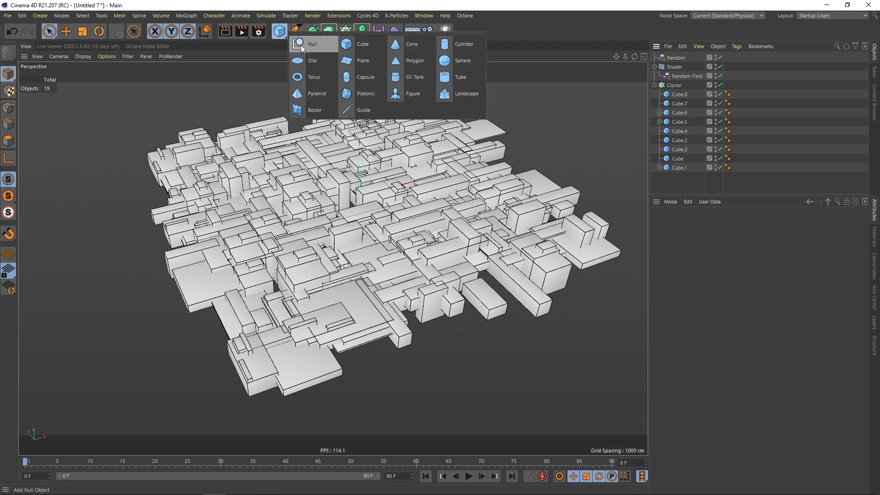
pyautogui.click(363, 60)
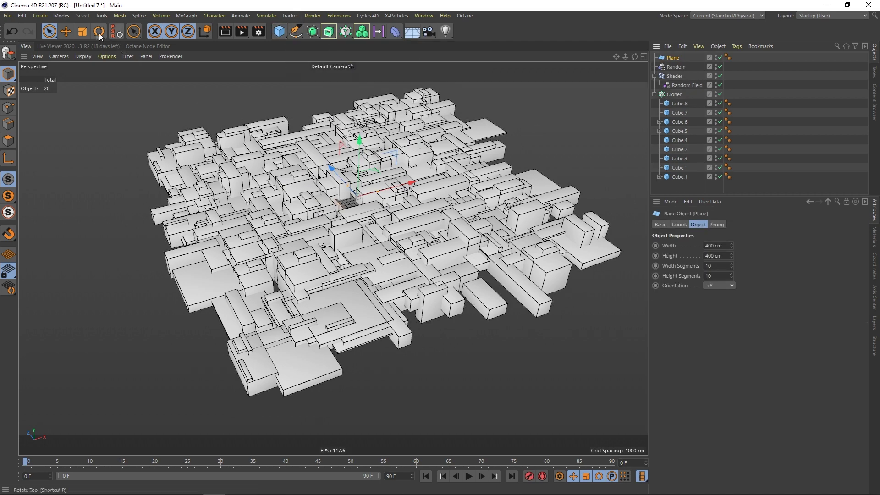
pyautogui.click(83, 31)
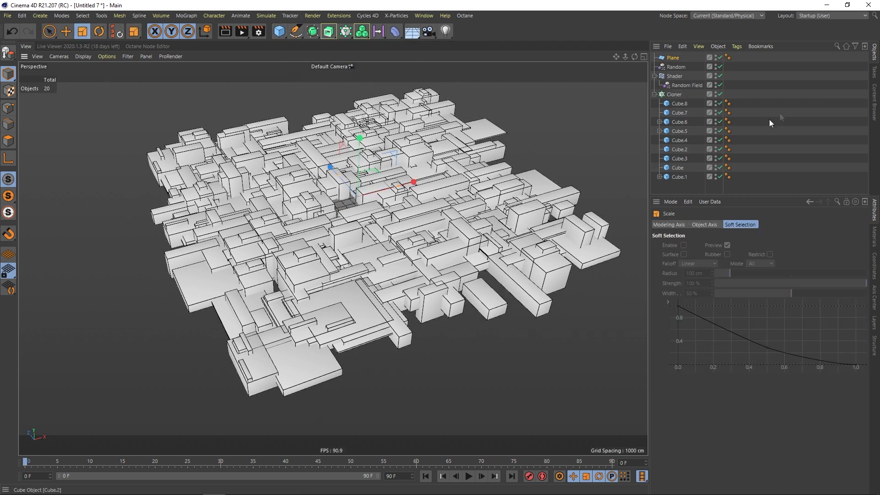
pyautogui.click(673, 58)
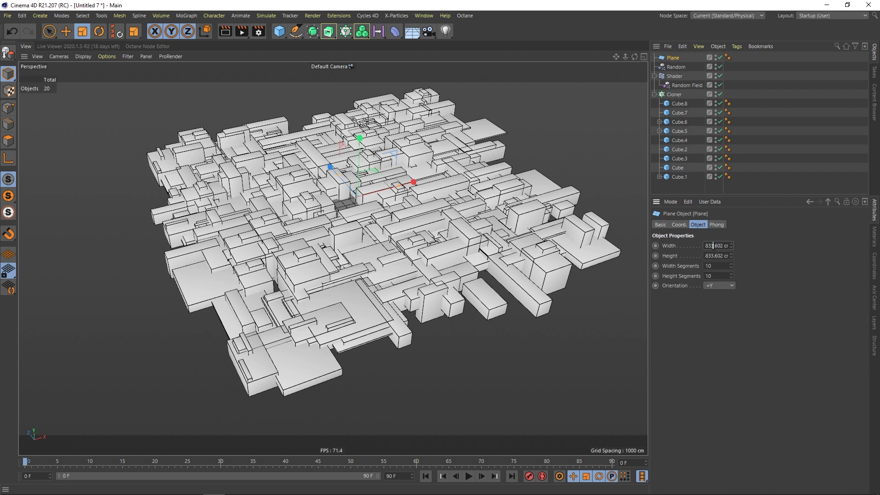
pyautogui.write('4000')
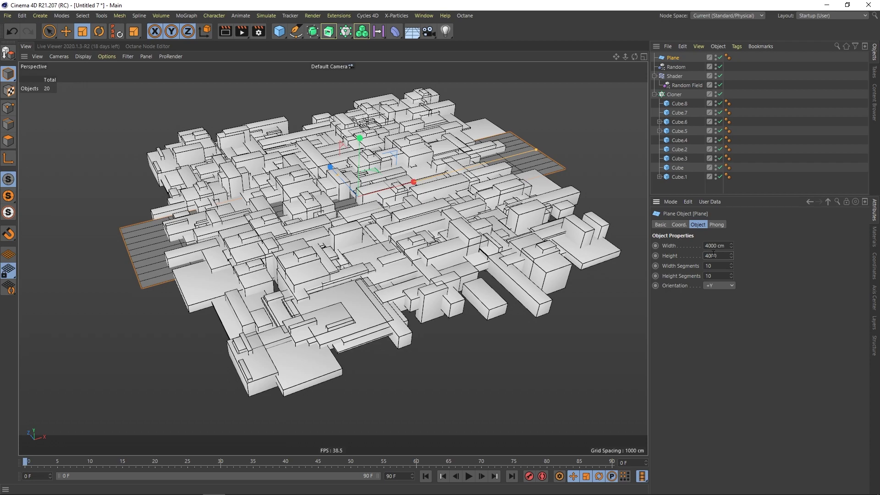
pyautogui.press('Return')
pyautogui.keyDown('alt'); pyautogui.moveTo(571, 295); pyautogui.dragTo(518, 264); pyautogui.keyUp('alt')
pyautogui.click(750, 115)
# Step: Add a Cube among the blocks and stretch it to about 1038 × 200 × 1366 cm
pyautogui.keyDown('alt'); pyautogui.moveTo(417, 194); pyautogui.dragTo(514, 191, button='right'); pyautogui.keyUp('alt')
pyautogui.keyDown('alt'); pyautogui.moveTo(325, 186); pyautogui.dragTo(332, 252); pyautogui.keyUp('alt')
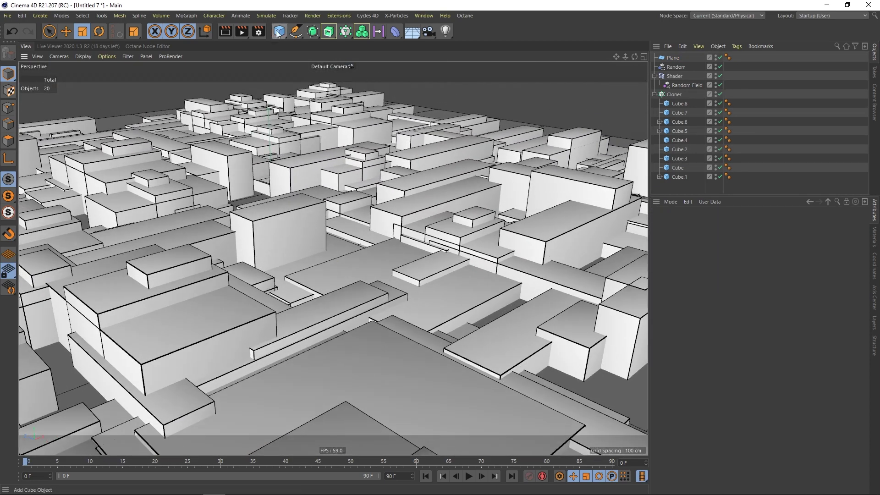
pyautogui.moveTo(277, 34); pyautogui.dragTo(358, 43)
pyautogui.keyDown('alt'); pyautogui.moveTo(289, 133); pyautogui.dragTo(278, 190); pyautogui.keyUp('alt')
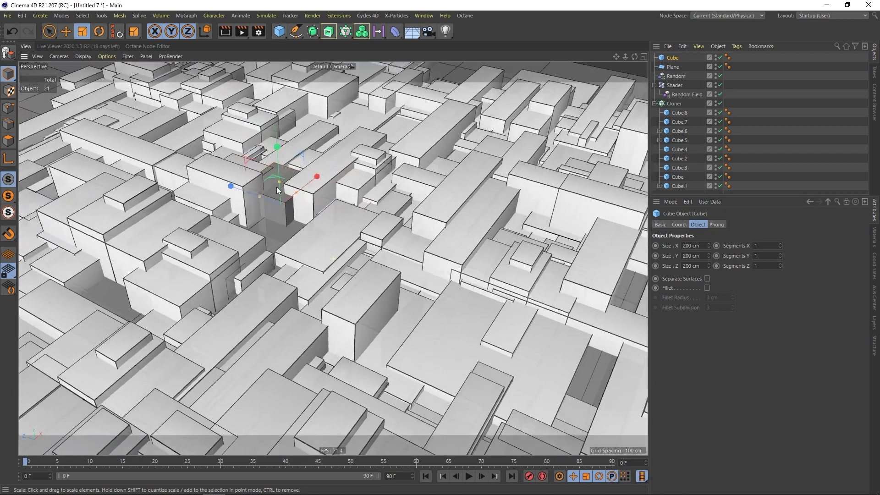
pyautogui.keyDown('alt'); pyautogui.moveTo(277, 187); pyautogui.dragTo(344, 210, button='middle'); pyautogui.keyUp('alt')
pyautogui.moveTo(332, 222); pyautogui.dragTo(281, 205)
pyautogui.keyDown('alt'); pyautogui.moveTo(353, 204); pyautogui.dragTo(289, 215); pyautogui.keyUp('alt')
pyautogui.moveTo(376, 221); pyautogui.dragTo(474, 198)
pyautogui.keyDown('alt'); pyautogui.moveTo(342, 251); pyautogui.dragTo(181, 168); pyautogui.keyUp('alt')
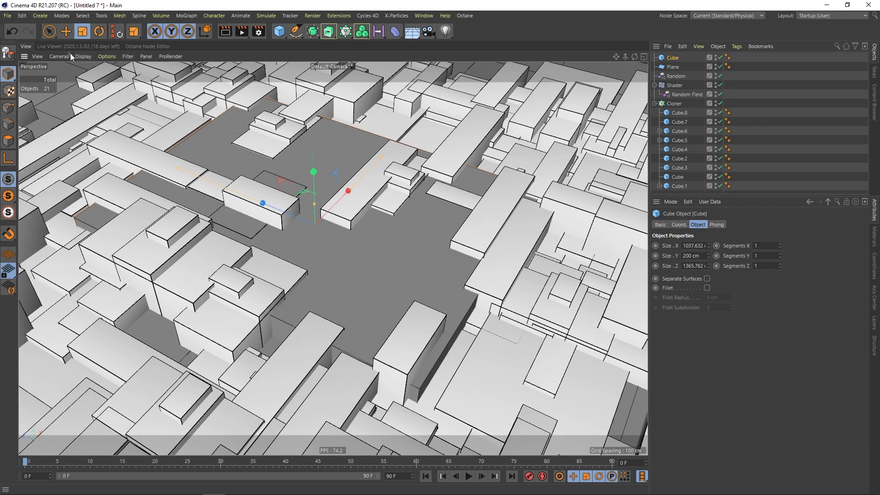
# Step: Try to move the large cube vertically together with the Cloner
pyautogui.moveTo(52, 33); pyautogui.dragTo(82, 43)
pyautogui.keyDown('shift'); pyautogui.click(198, 192); pyautogui.keyUp('shift')
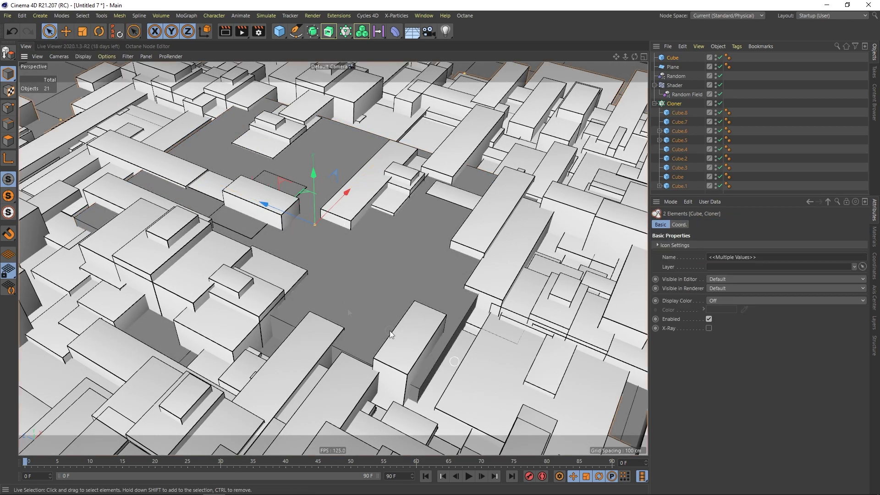
pyautogui.keyDown('alt'); pyautogui.moveTo(348, 309); pyautogui.dragTo(374, 250); pyautogui.keyUp('alt')
pyautogui.keyDown('alt'); pyautogui.moveTo(373, 250); pyautogui.dragTo(388, 244, button='right'); pyautogui.keyUp('alt')
pyautogui.moveTo(243, 197)
pyautogui.mouseDown()
pyautogui.moveTo(245, 219)
pyautogui.moveTo(245, 184)
pyautogui.mouseUp()
pyautogui.hotkey('ctrl', 'z')
pyautogui.hotkey('ctrl', 'z')
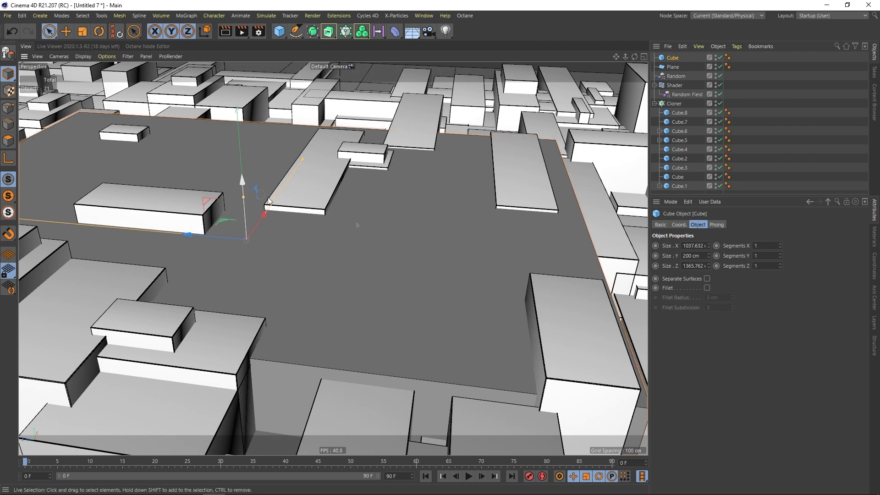
# Step: Duplicate the large cube and stack smaller copies as steps at its far edge, the upper one about 585 × 200 × 327 cm
pyautogui.click(763, 150)
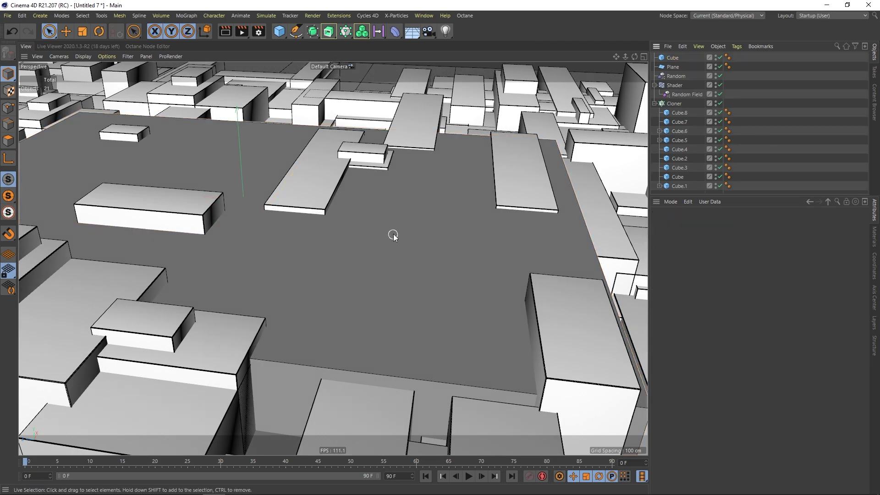
pyautogui.moveTo(348, 242)
pyautogui.keyDown('alt'); pyautogui.mouseDown()
pyautogui.moveTo(430, 249)
pyautogui.moveTo(461, 232)
pyautogui.moveTo(277, 243)
pyautogui.moveTo(376, 294)
pyautogui.moveTo(349, 239)
pyautogui.moveTo(327, 231)
pyautogui.moveTo(333, 235)
pyautogui.mouseUp(); pyautogui.keyUp('alt')
pyautogui.click(334, 236)
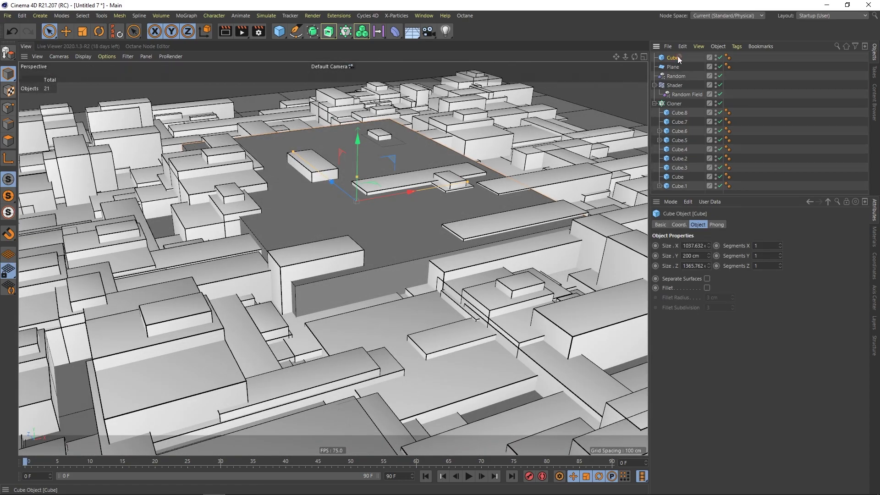
pyautogui.hotkey('ctrl', 'c')
pyautogui.hotkey('ctrl', 'v')
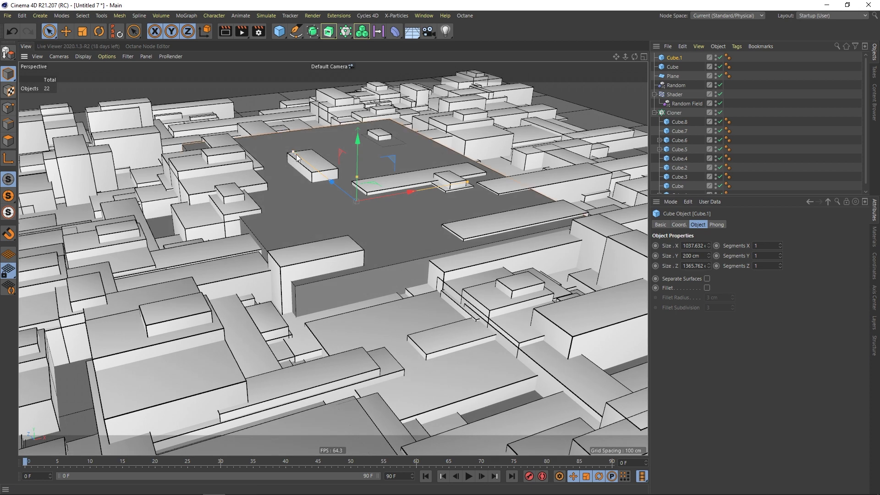
pyautogui.moveTo(294, 152); pyautogui.dragTo(310, 141)
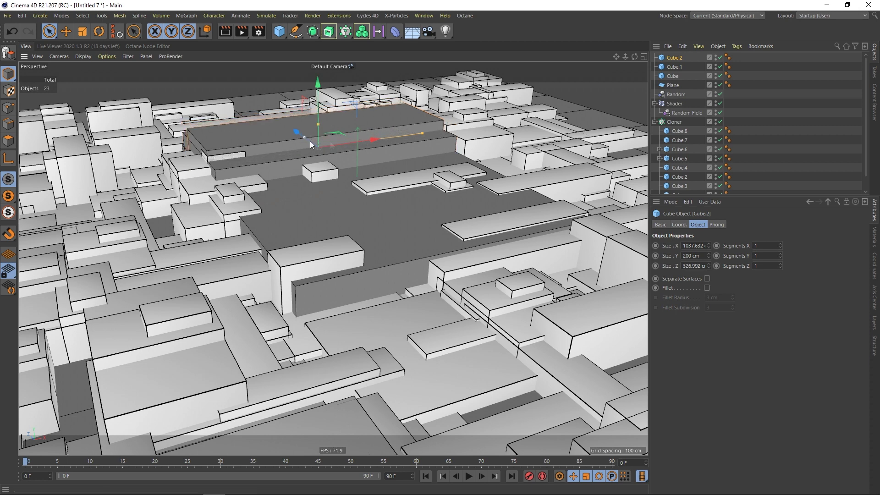
pyautogui.moveTo(420, 133)
pyautogui.mouseDown()
pyautogui.moveTo(366, 139)
pyautogui.moveTo(407, 133)
pyautogui.mouseUp()
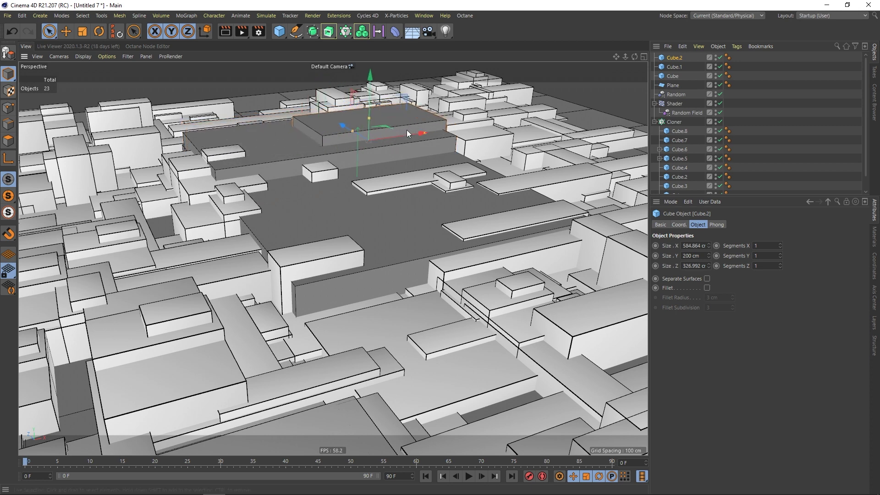
# Step: Copy the upper step upward and resize the copy into a tower block of about 415 × 341 × 327 cm
pyautogui.keyDown('ctrl'); pyautogui.moveTo(365, 112); pyautogui.dragTo(366, 70); pyautogui.keyUp('ctrl')
pyautogui.moveTo(424, 101); pyautogui.dragTo(413, 99)
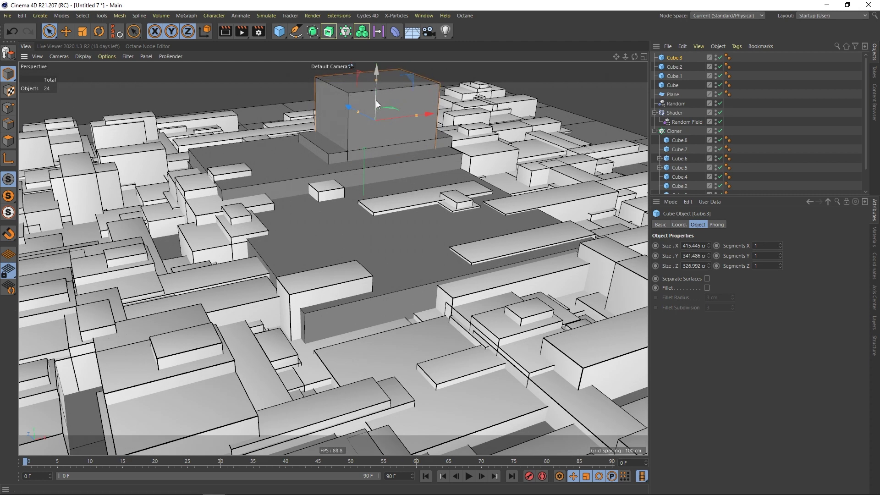
pyautogui.moveTo(376, 100)
pyautogui.mouseDown()
pyautogui.moveTo(376, 70)
pyautogui.moveTo(376, 85)
pyautogui.mouseUp()
# Step: Copy the tower block to the opposite side of the large cube and enlarge the copy to about 683 × 341 × 605 cm
pyautogui.moveTo(428, 101); pyautogui.dragTo(204, 185)
pyautogui.scroll(-5, 226, 188)
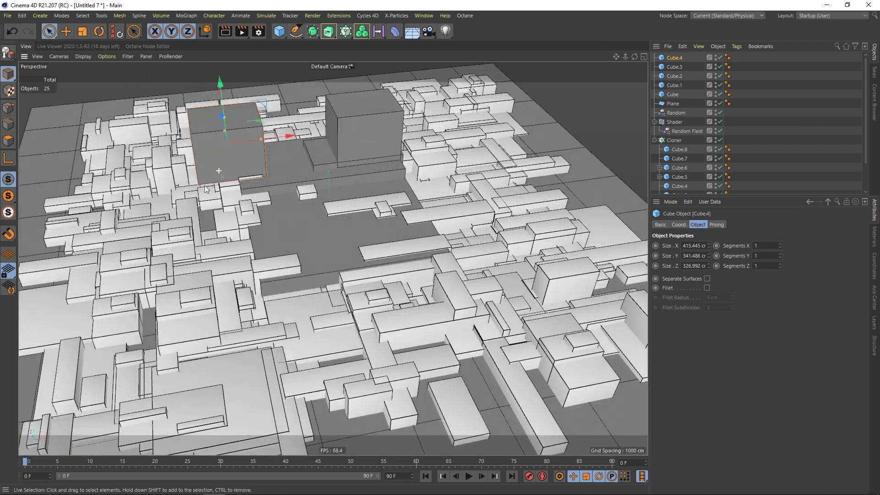
pyautogui.moveTo(263, 140); pyautogui.dragTo(285, 138)
pyautogui.keyDown('alt'); pyautogui.moveTo(210, 123); pyautogui.dragTo(255, 134); pyautogui.keyUp('alt')
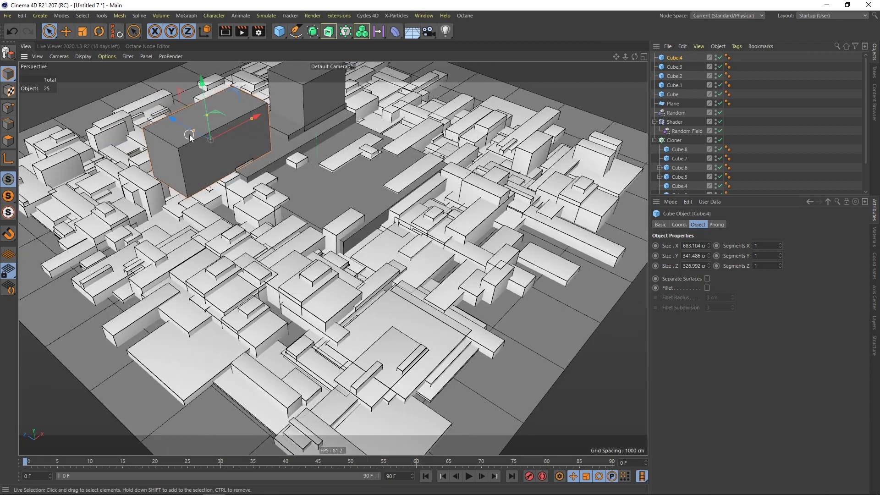
pyautogui.moveTo(189, 134); pyautogui.dragTo(167, 113)
pyautogui.moveTo(250, 139); pyautogui.dragTo(188, 141)
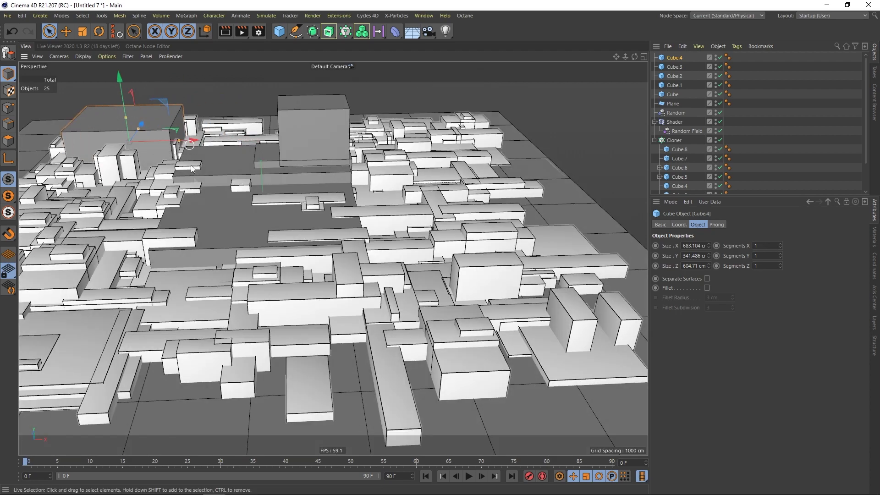
# Step: Examine the composition of the large added blocks and surrounding clones from low and close viewpoints
pyautogui.keyDown('alt'); pyautogui.moveTo(197, 184); pyautogui.dragTo(226, 171); pyautogui.keyUp('alt')
pyautogui.keyDown('alt'); pyautogui.moveTo(226, 171); pyautogui.dragTo(310, 165, button='right'); pyautogui.keyUp('alt')
pyautogui.keyDown('alt'); pyautogui.moveTo(310, 165); pyautogui.dragTo(287, 168); pyautogui.keyUp('alt')
pyautogui.keyDown('alt'); pyautogui.moveTo(285, 168); pyautogui.dragTo(292, 216, button='middle'); pyautogui.keyUp('alt')
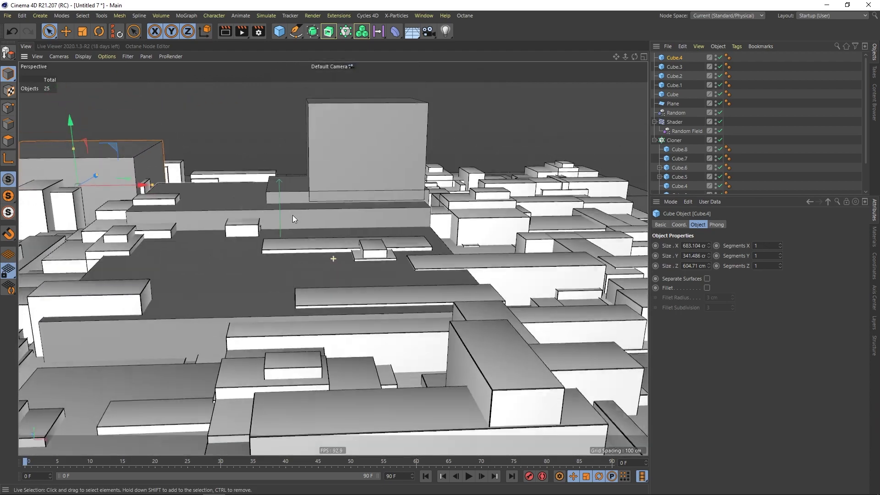
pyautogui.keyDown('alt'); pyautogui.moveTo(291, 269); pyautogui.dragTo(279, 280); pyautogui.keyUp('alt')
pyautogui.keyDown('alt'); pyautogui.moveTo(332, 257); pyautogui.dragTo(240, 238, button='right'); pyautogui.keyUp('alt')
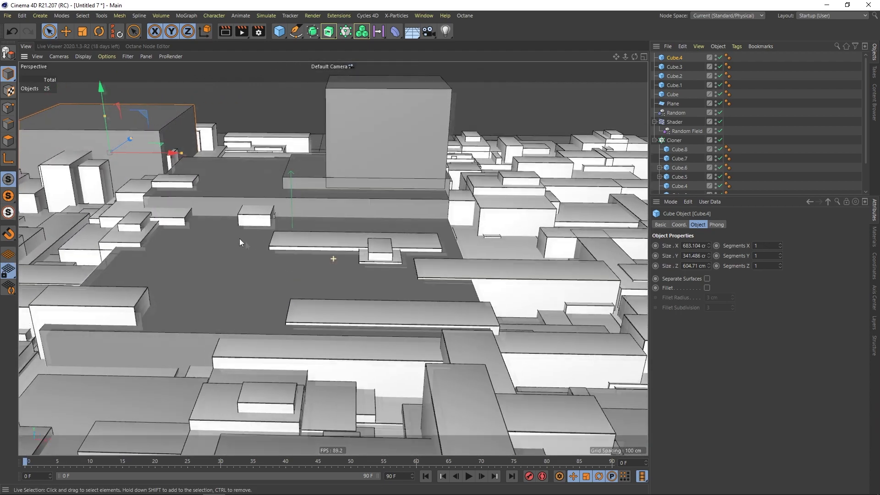
pyautogui.keyDown('alt'); pyautogui.moveTo(240, 239); pyautogui.dragTo(277, 256, button='middle'); pyautogui.keyUp('alt')
pyautogui.keyDown('alt'); pyautogui.moveTo(307, 268); pyautogui.dragTo(326, 271); pyautogui.keyUp('alt')
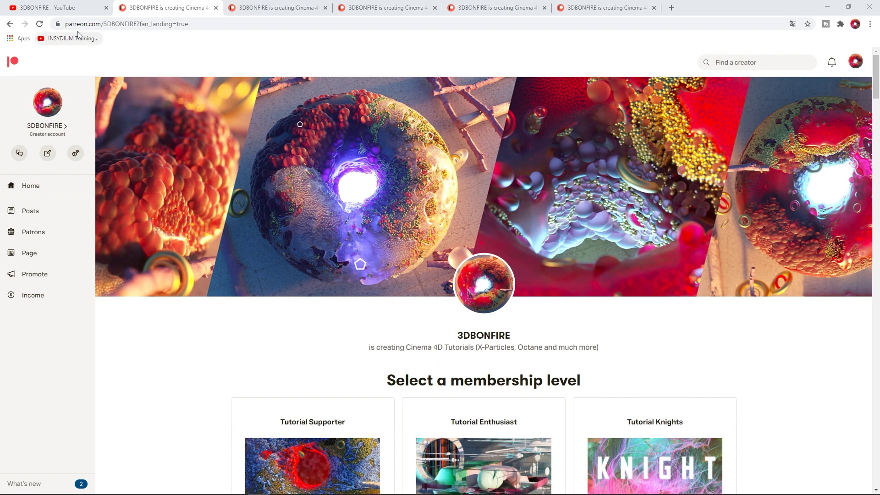
# Step: Switch to the browser and review the membership levels and additional post tags on the 3DBONFIRE Patreon page
pyautogui.moveTo(65, 23); pyautogui.dragTo(140, 25)
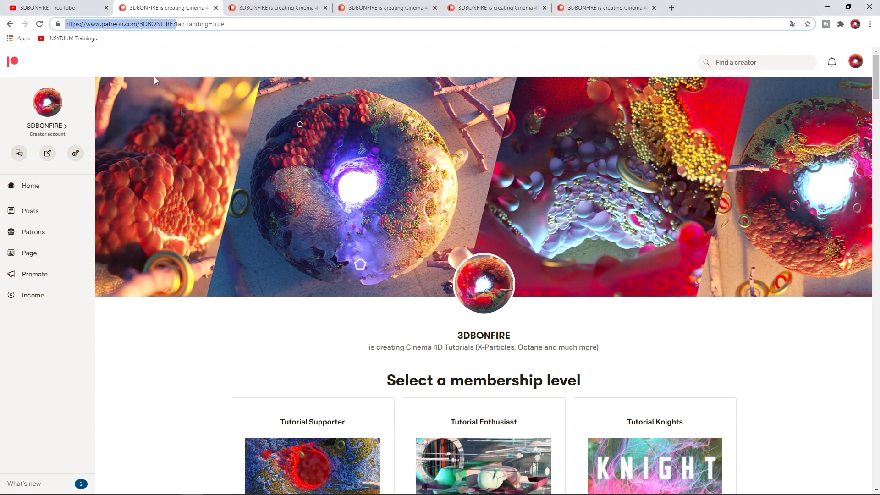
pyautogui.scroll(-2, 367, 346)
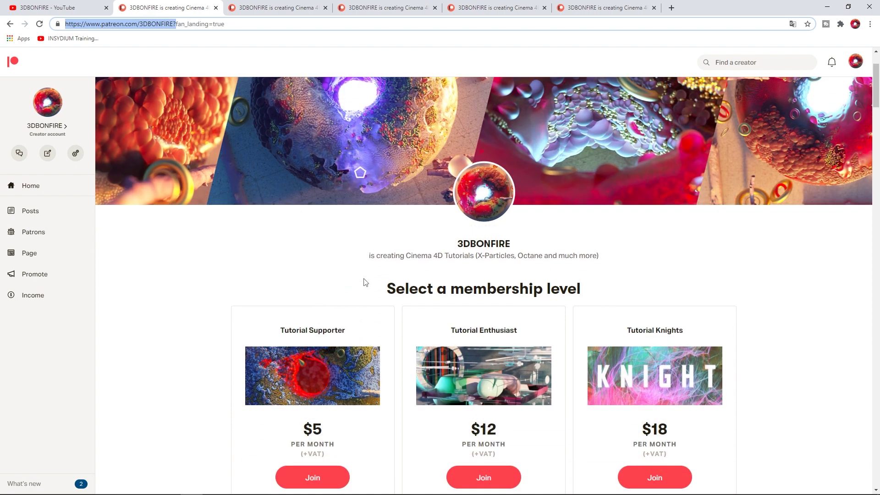
pyautogui.click(275, 7)
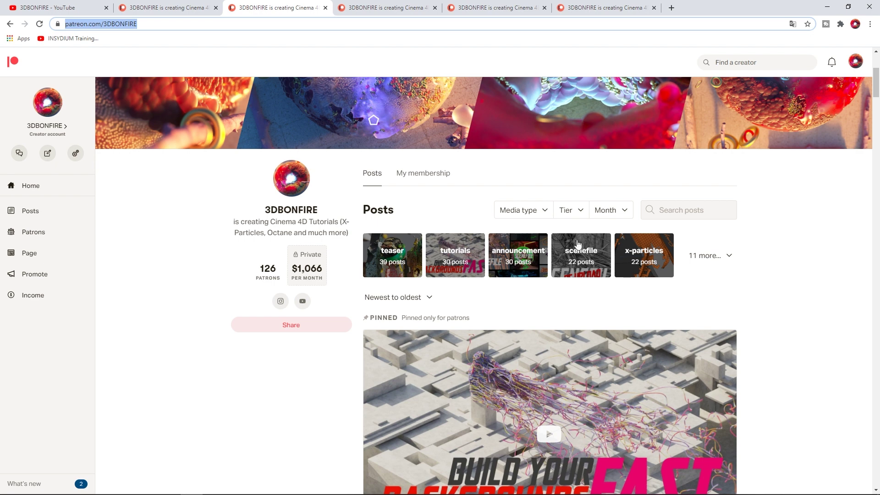
pyautogui.click(728, 258)
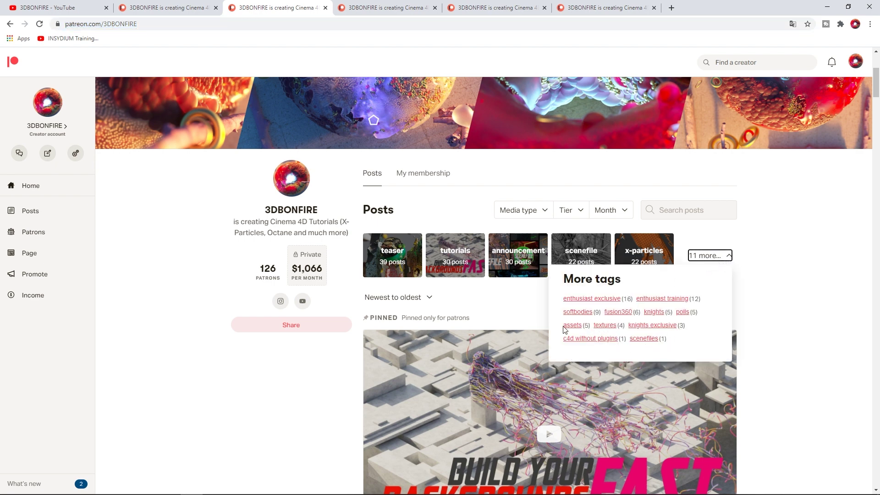
pyautogui.click(788, 269)
# Step: Look through the Patreon posts from the pinned Softbody Ribbons Bonus Training to the scenefile post further down
pyautogui.scroll(-4, 531, 290)
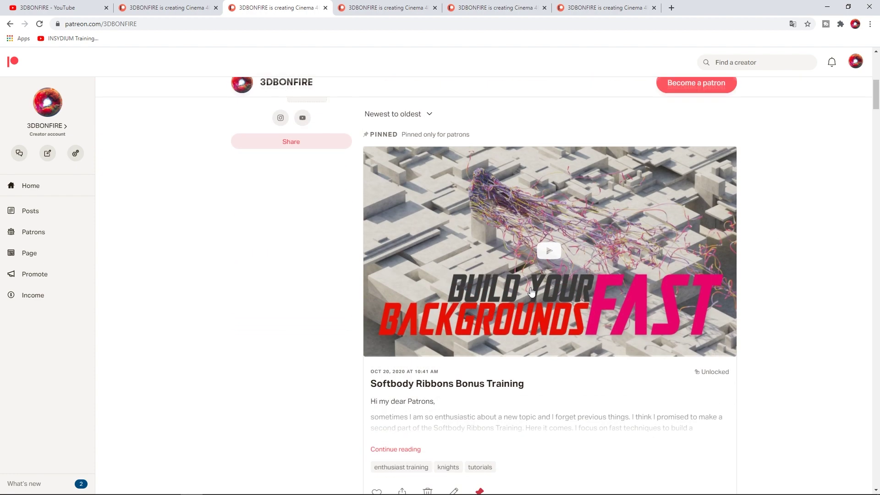
pyautogui.scroll(2, 448, 257)
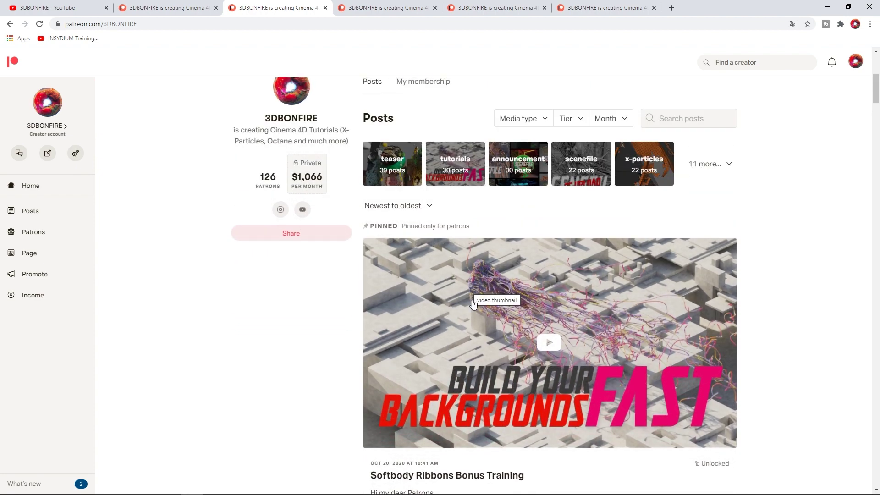
pyautogui.scroll(-2, 473, 303)
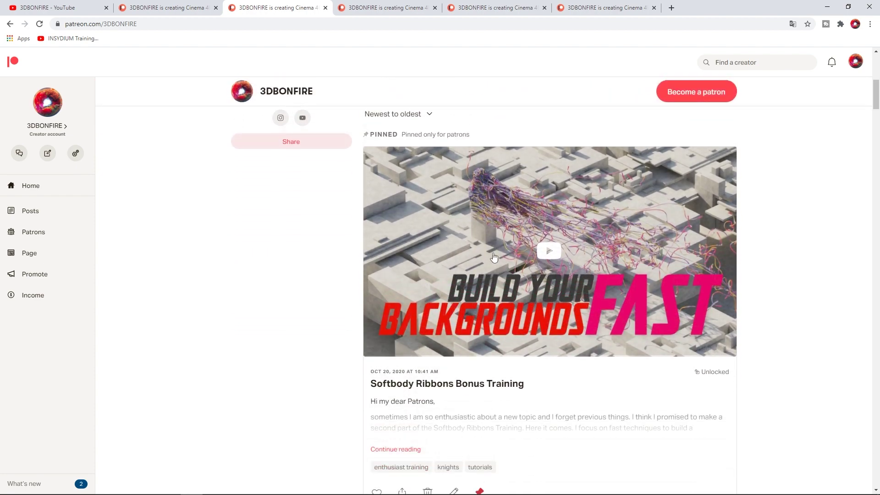
pyautogui.scroll(-3, 463, 234)
pyautogui.scroll(-6, 375, 254)
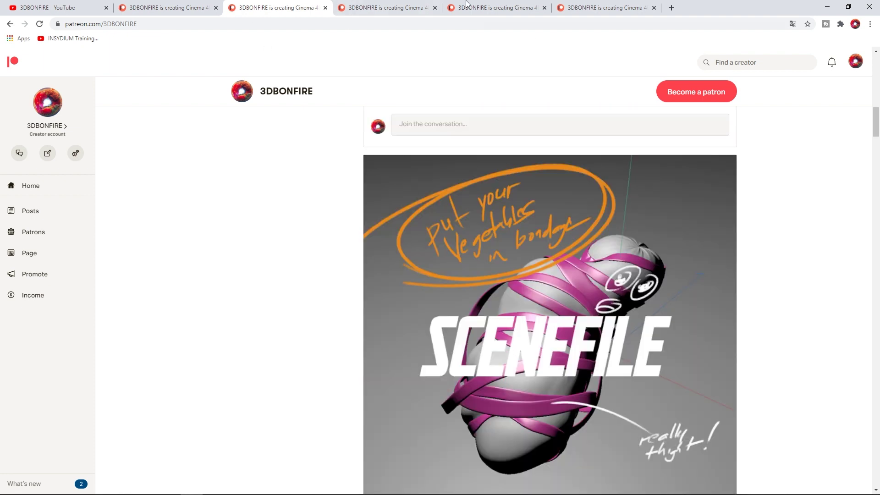
# Step: View the Scenefile Weeks, Fields Destruction Techniques Bonus Lesson and Buddhas Pendulum Materials Training posts
pyautogui.click(596, 7)
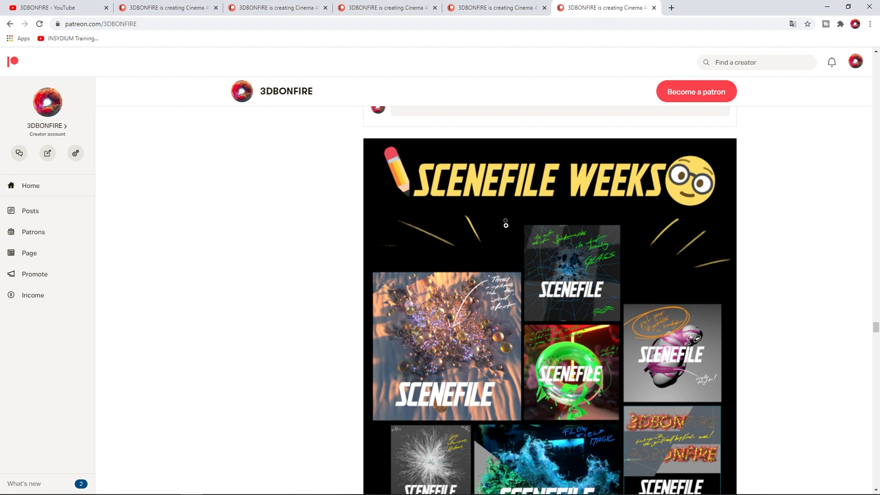
pyautogui.scroll(-2, 541, 248)
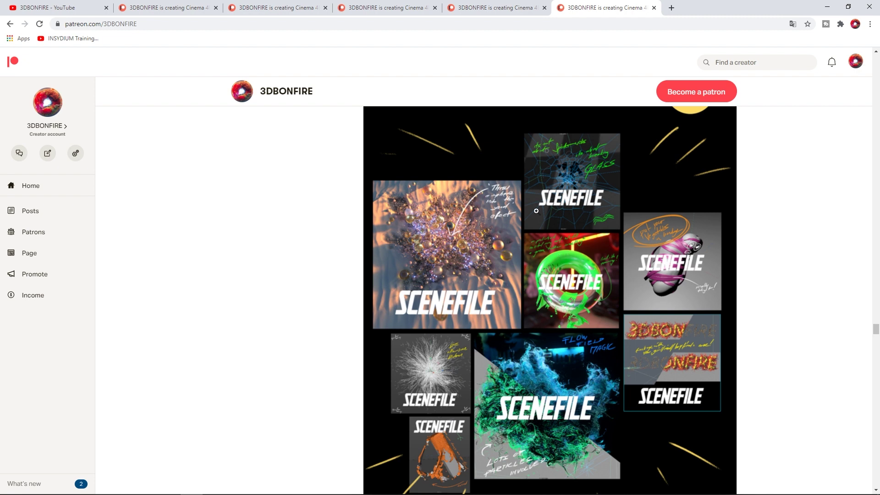
pyautogui.click(510, 10)
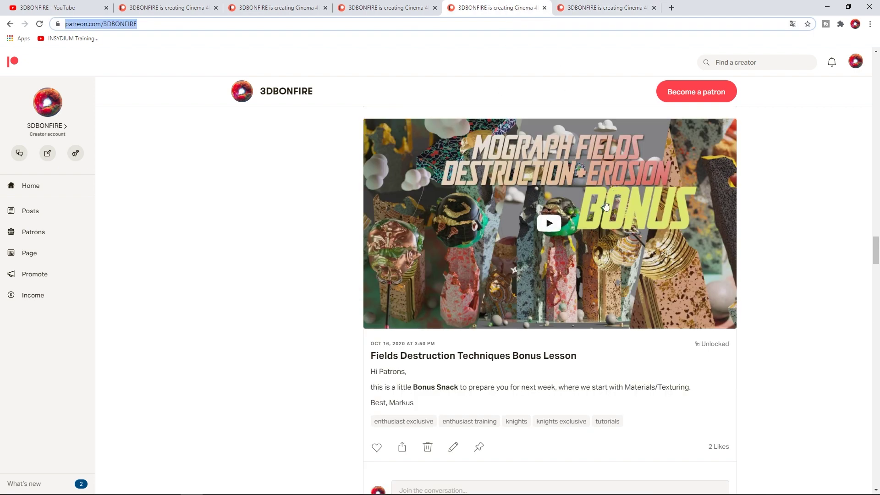
pyautogui.click(383, 8)
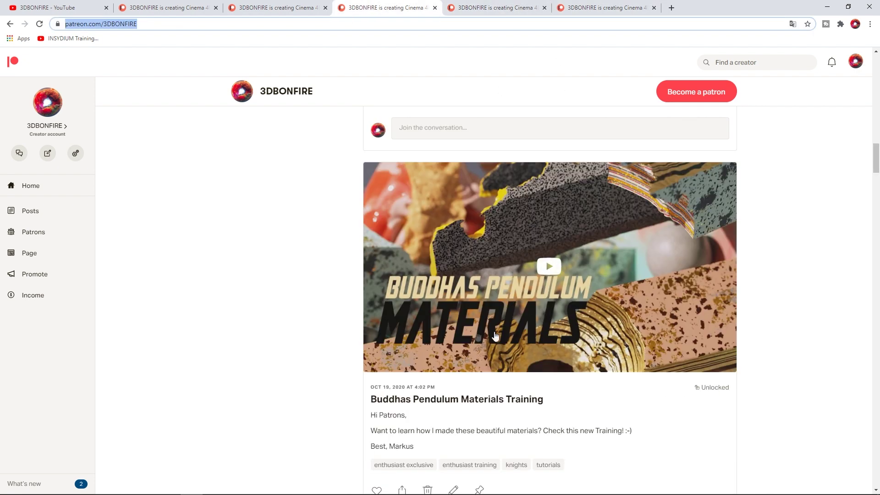